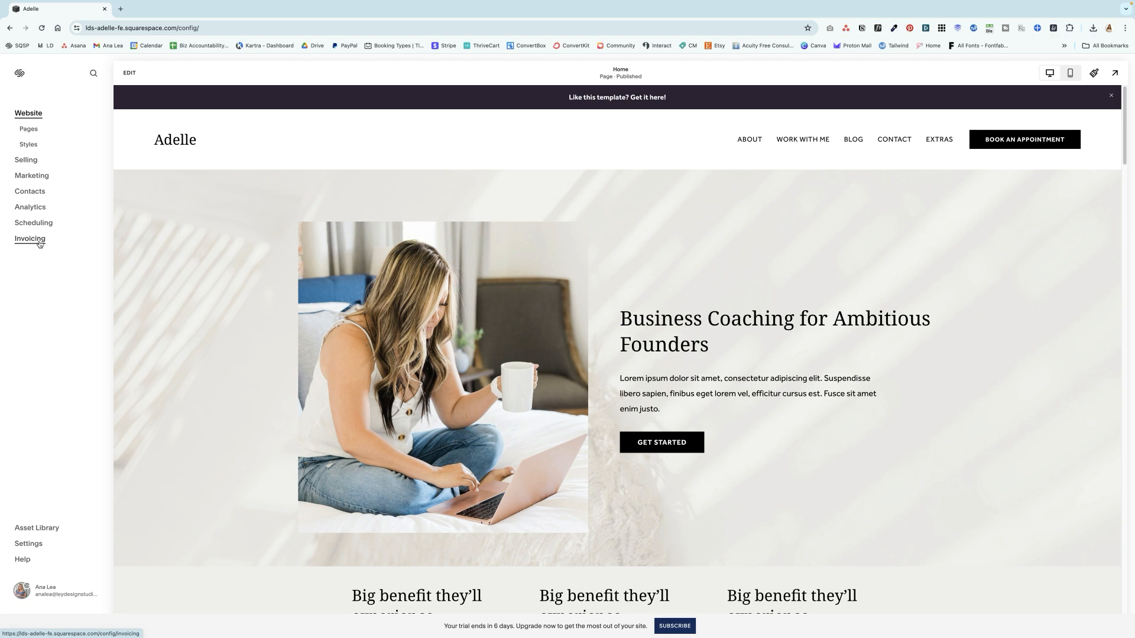
- Start a new invoice from the Invoicing section and choose to add a new client to it
left_click(38, 243)
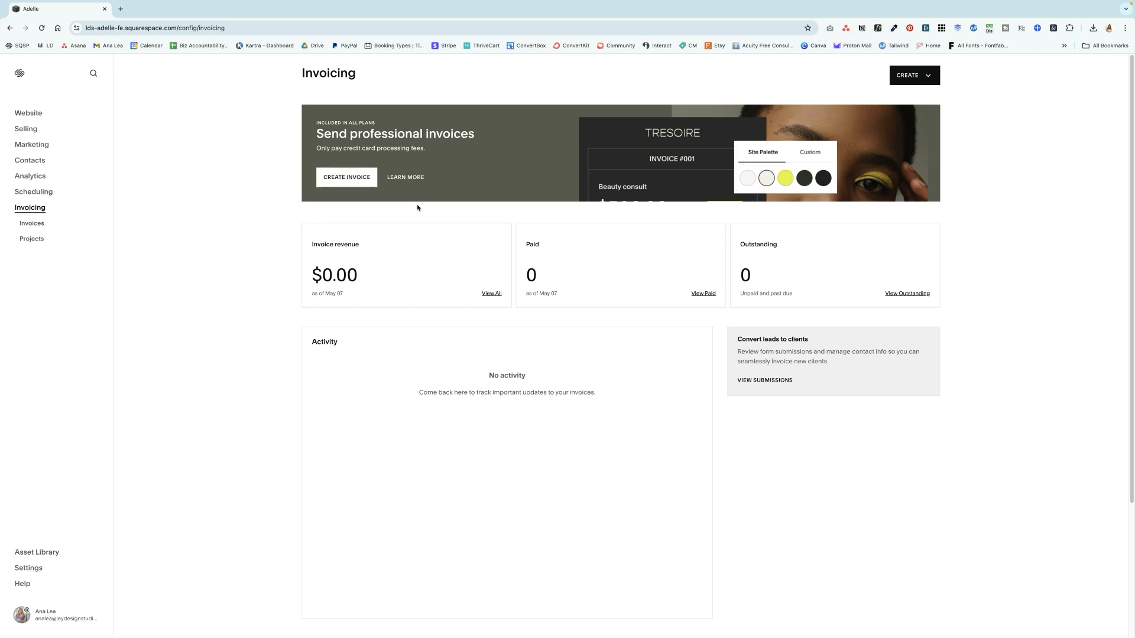
left_click(347, 179)
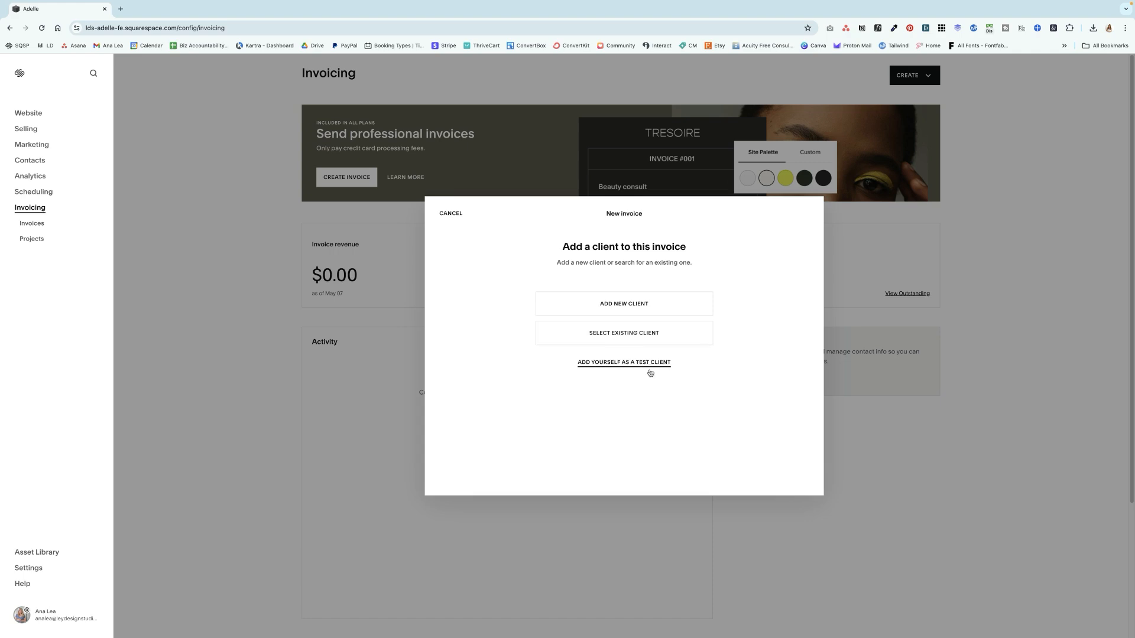
left_click(615, 311)
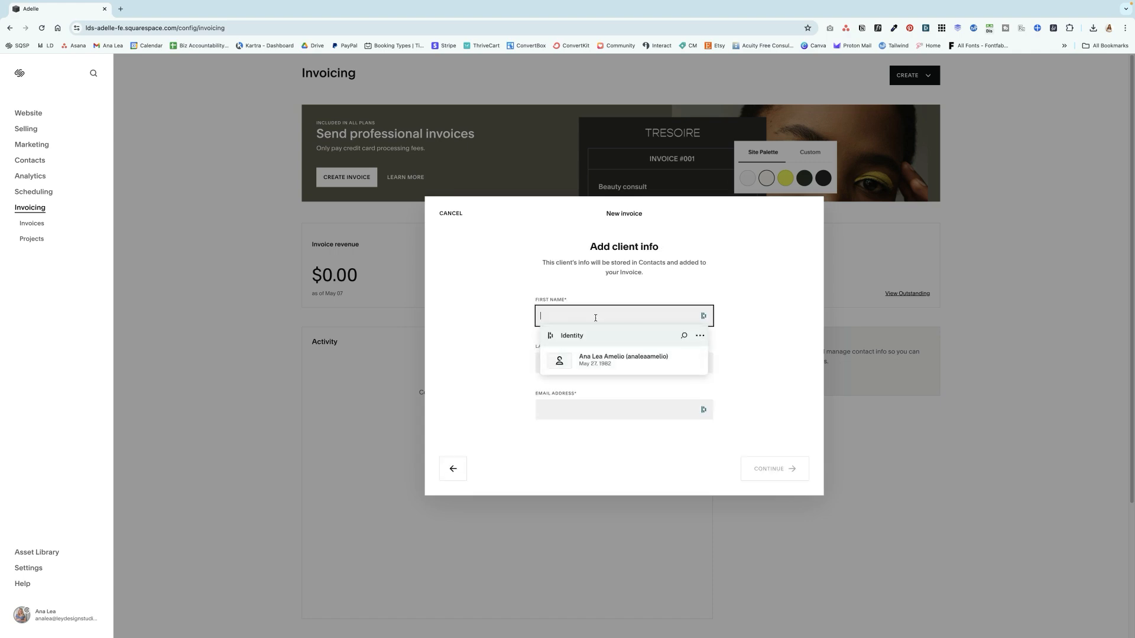
- Enter the client's first name, last name and email address, and continue to the project naming
left_click(596, 318)
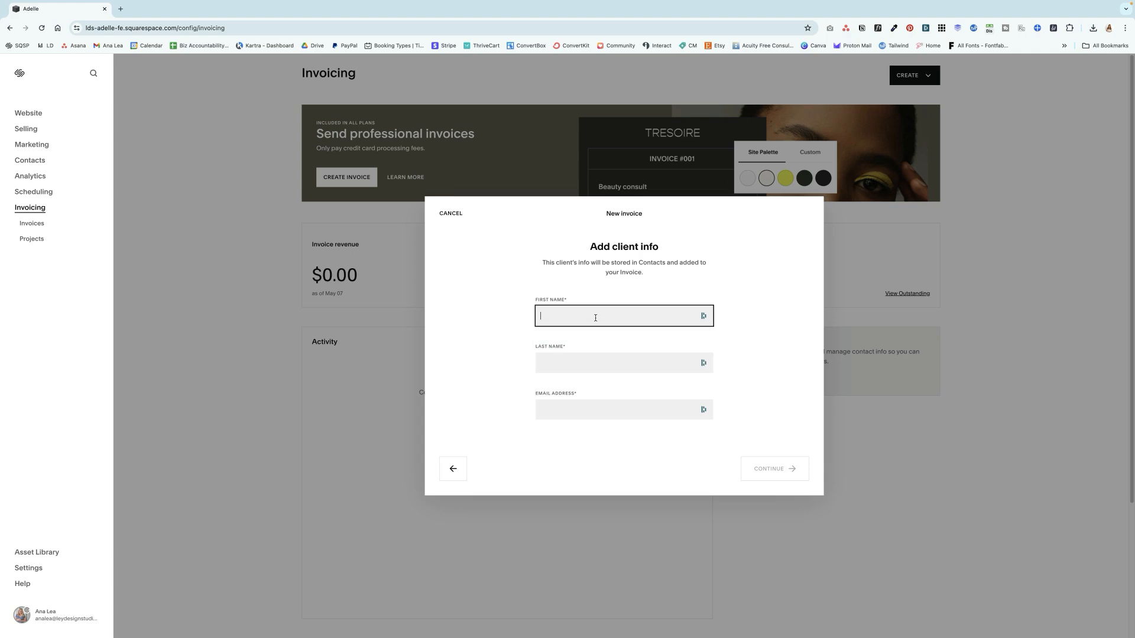
type("Demo Ana")
left_click(595, 372)
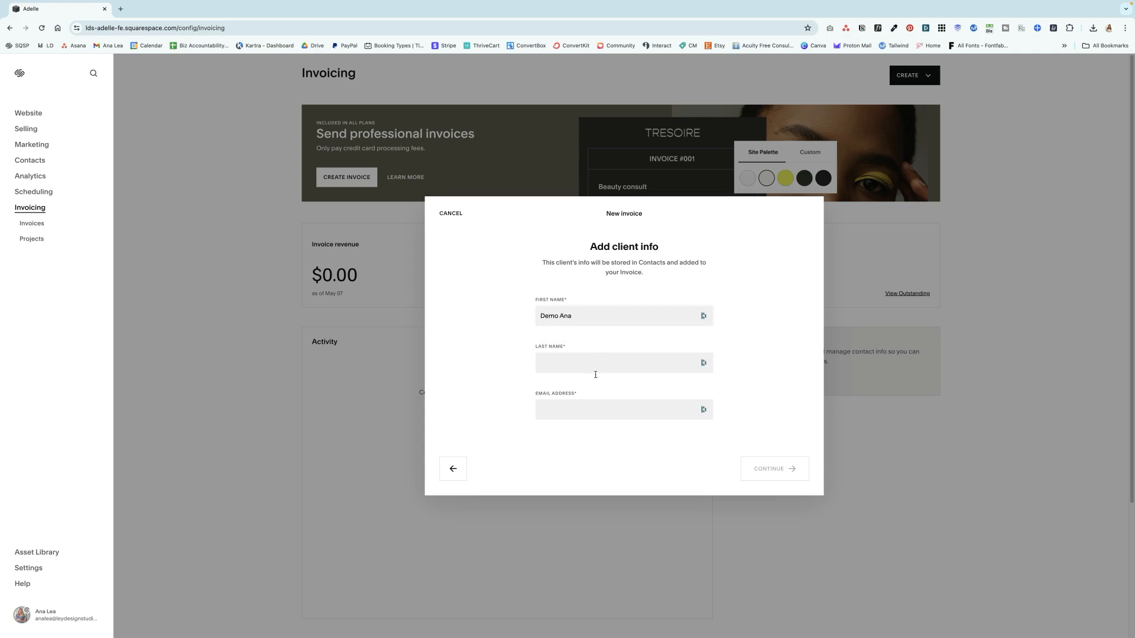
type("Amelio")
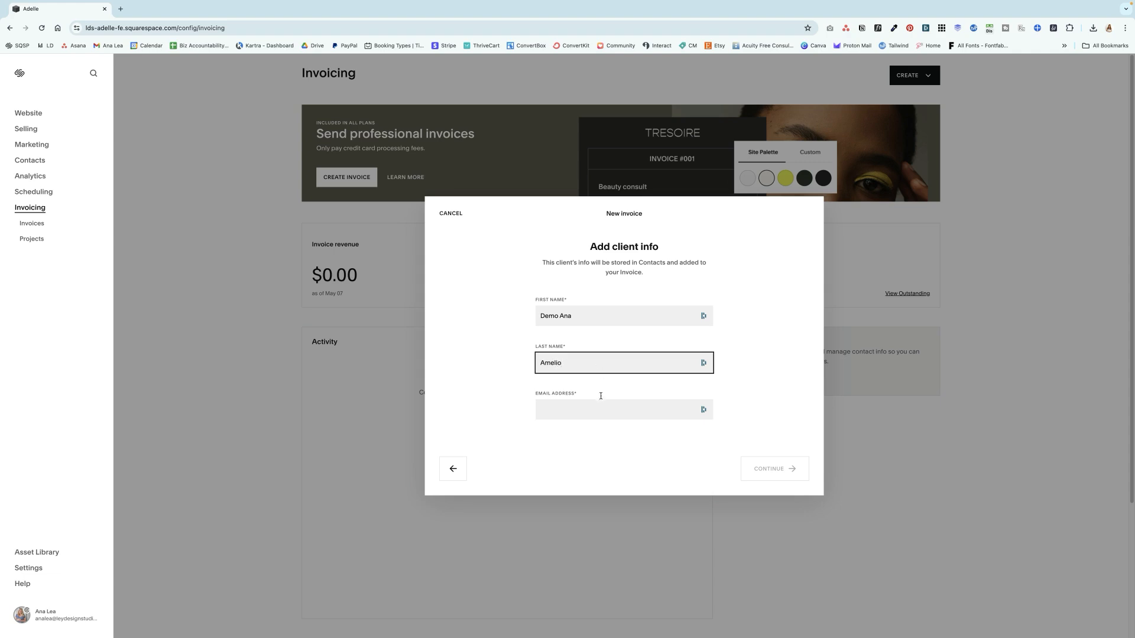
left_click(599, 409)
type("an")
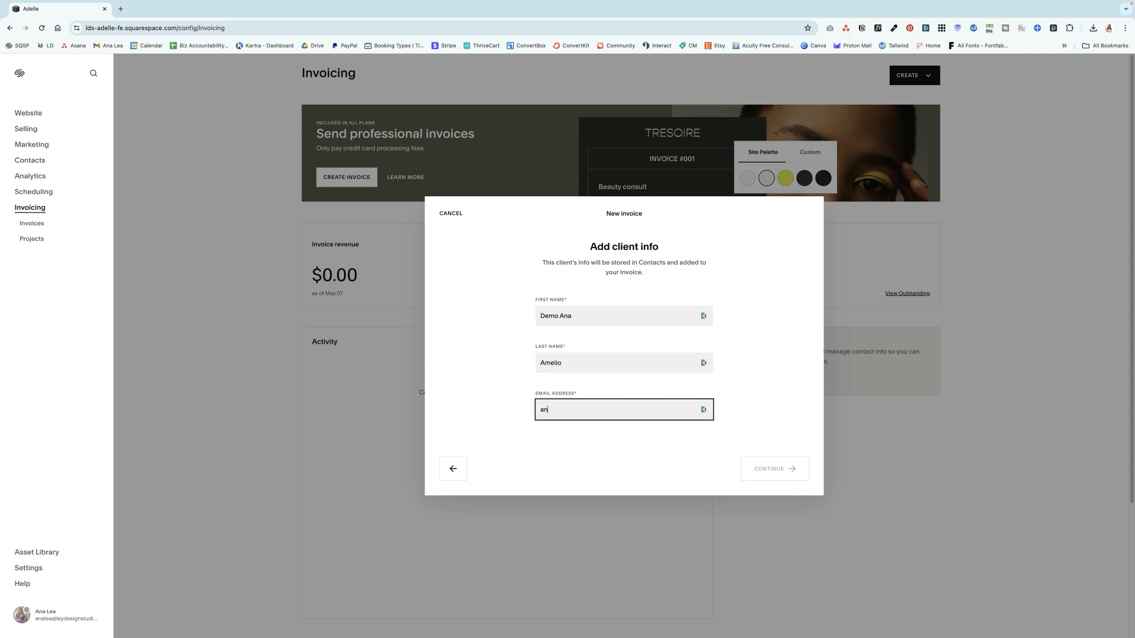
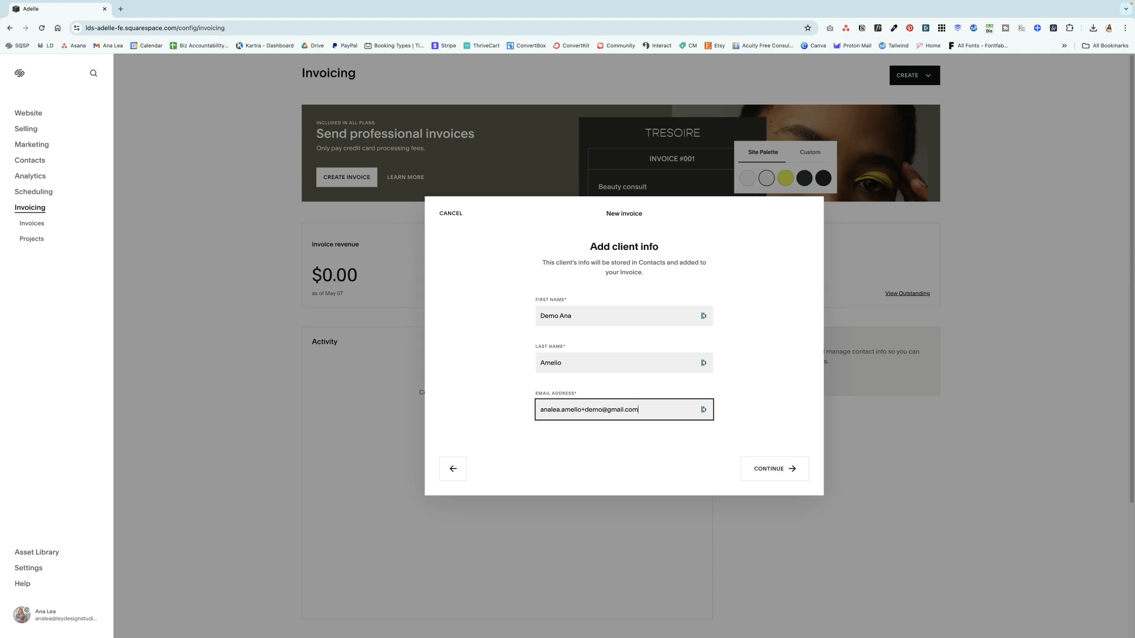
left_click(776, 475)
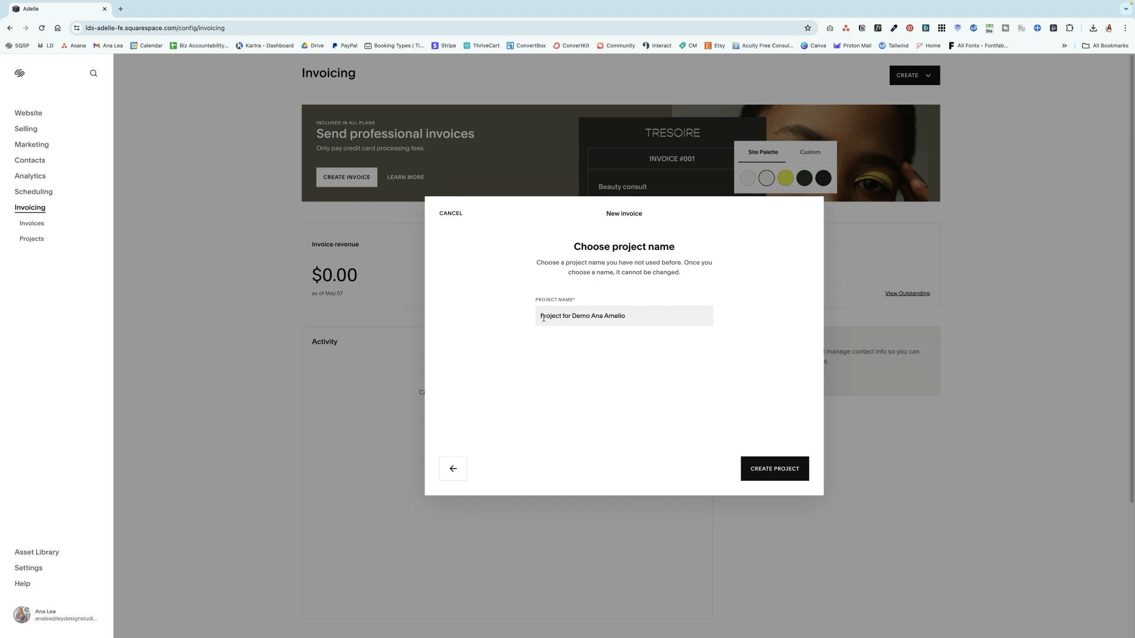
- Name the project "Web Design for" plus the client's demo name, and create the project
left_click_drag(540, 315, 628, 316)
type("W")
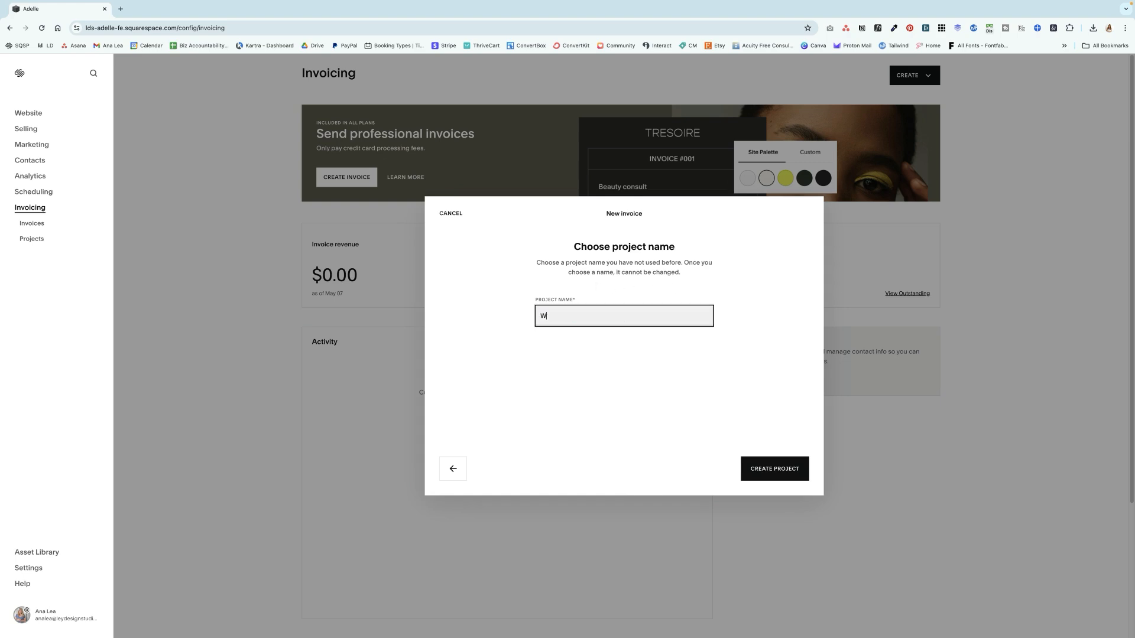
type("eb Design for Demo Ana")
left_click(769, 475)
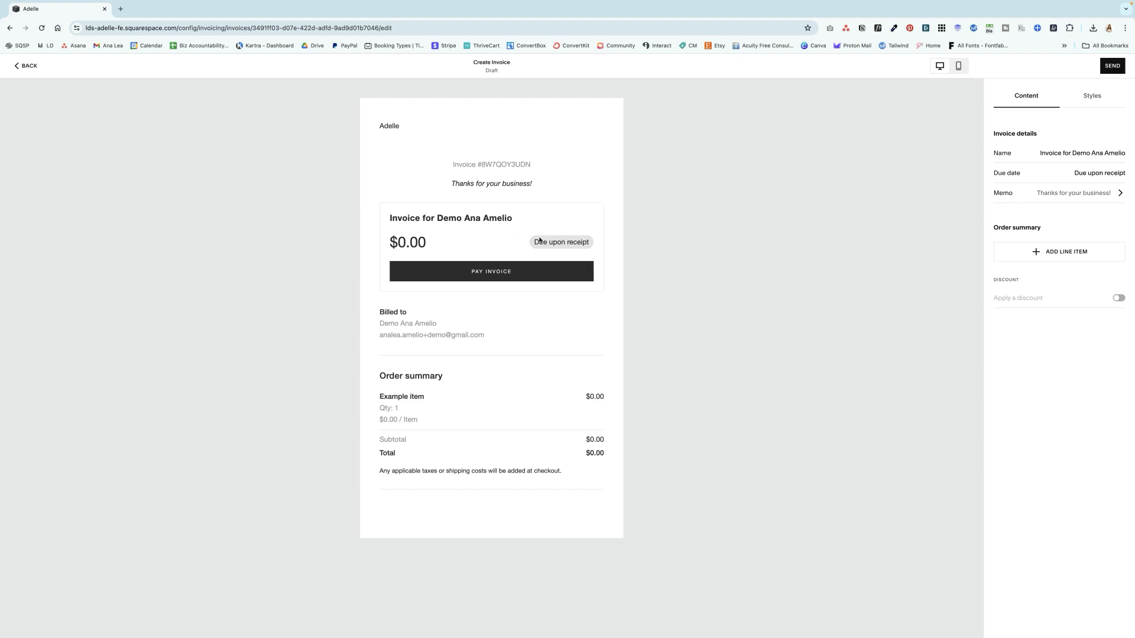
left_click_drag(390, 242, 448, 247)
left_click(440, 247)
left_click_drag(1036, 155, 1125, 154)
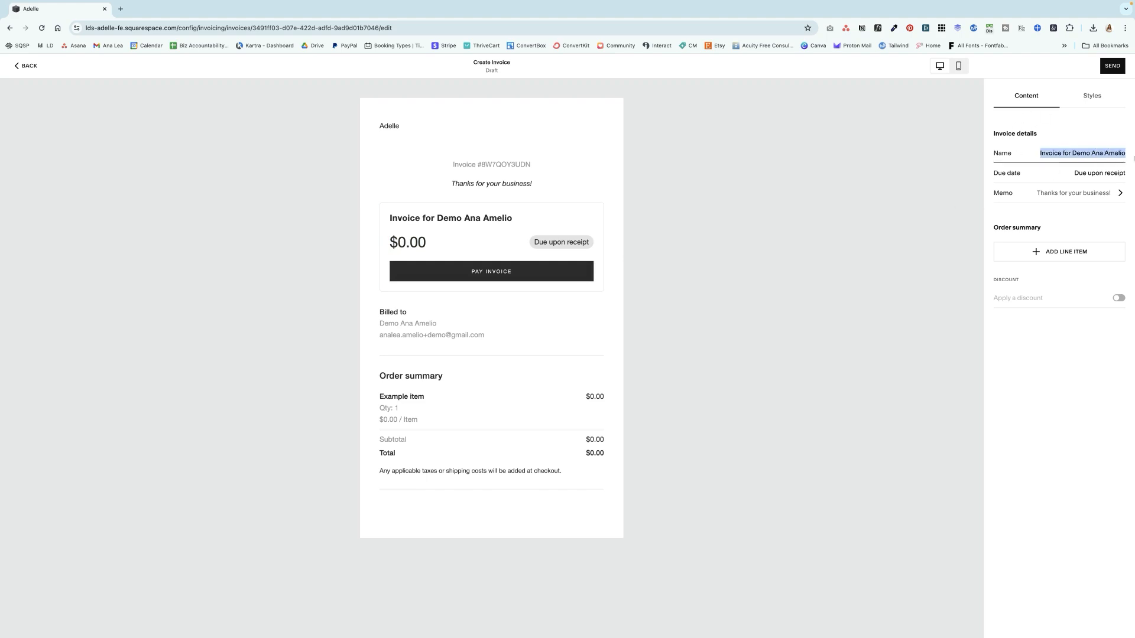
- Open the invoice's due date calendar and try to pick a date in July 2024
left_click(1050, 173)
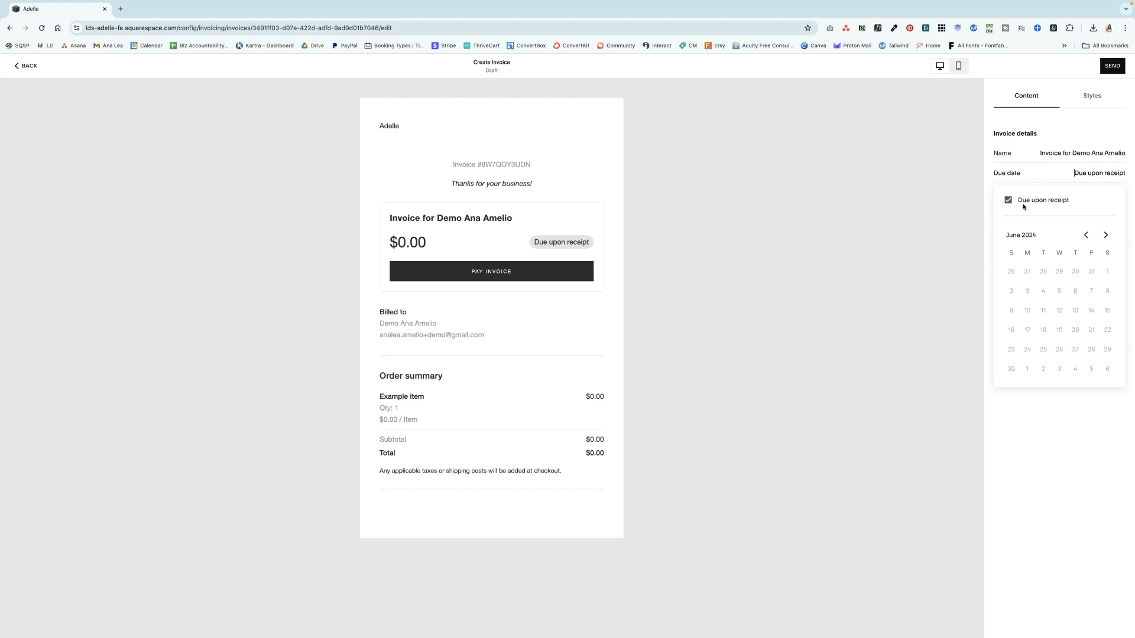
left_click(1105, 235)
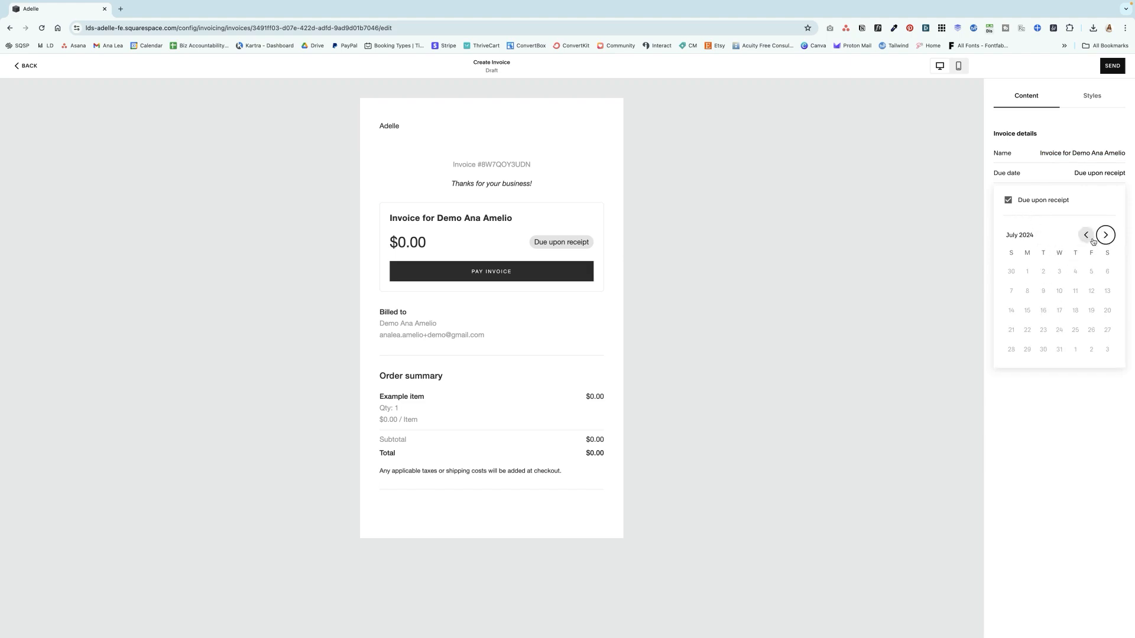
left_click(1041, 273)
left_click(1090, 235)
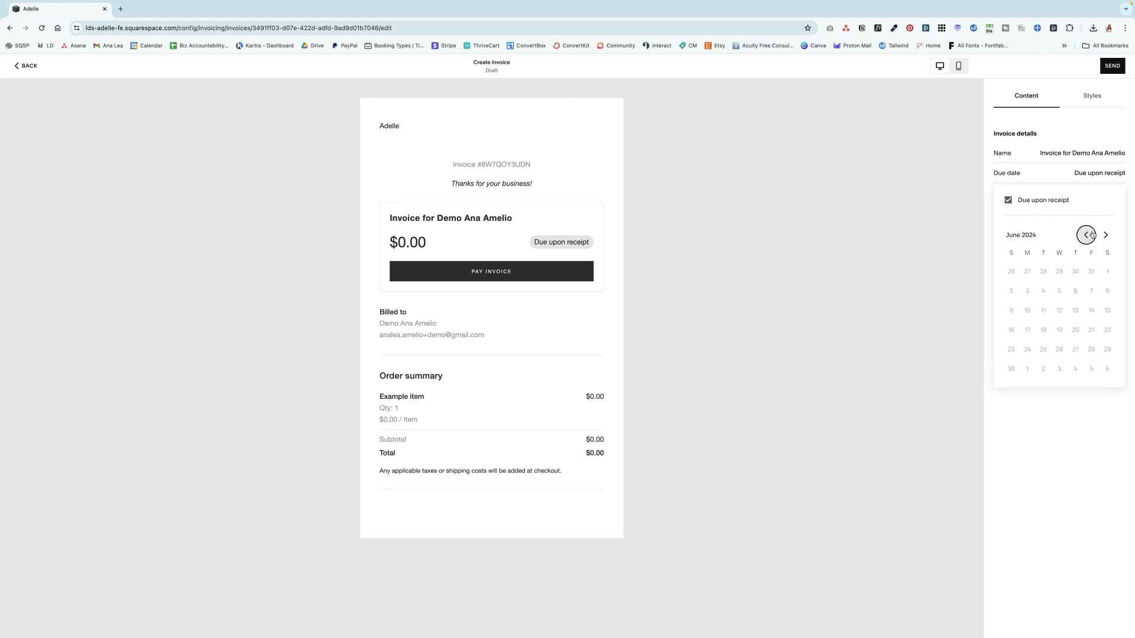
left_click(1106, 235)
left_click(1043, 294)
left_click(1043, 291)
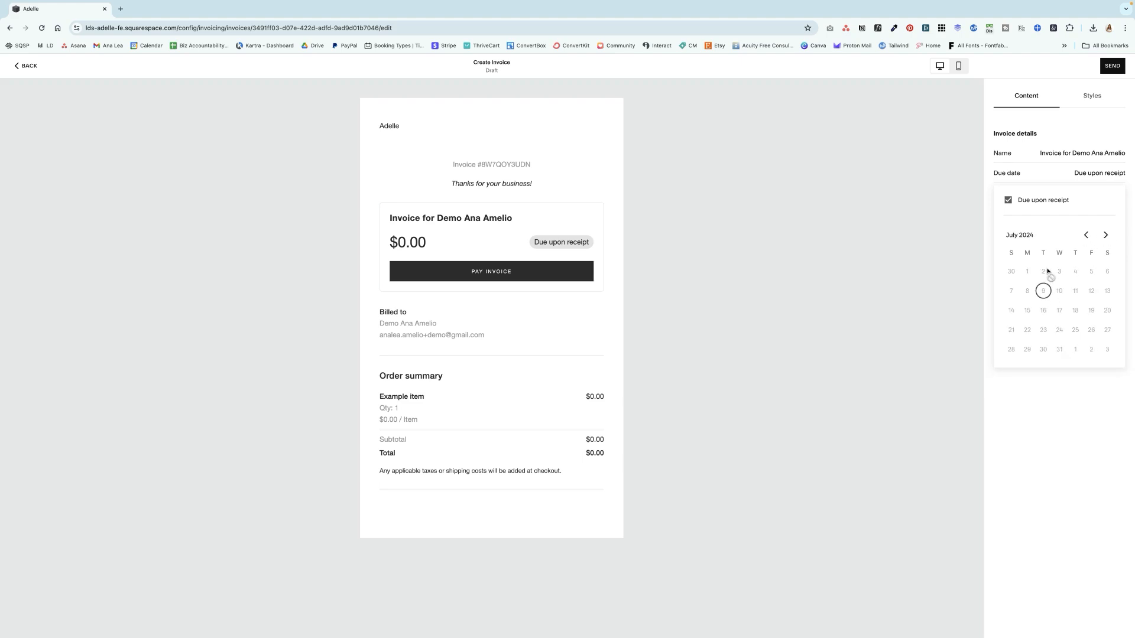
left_click(1091, 241)
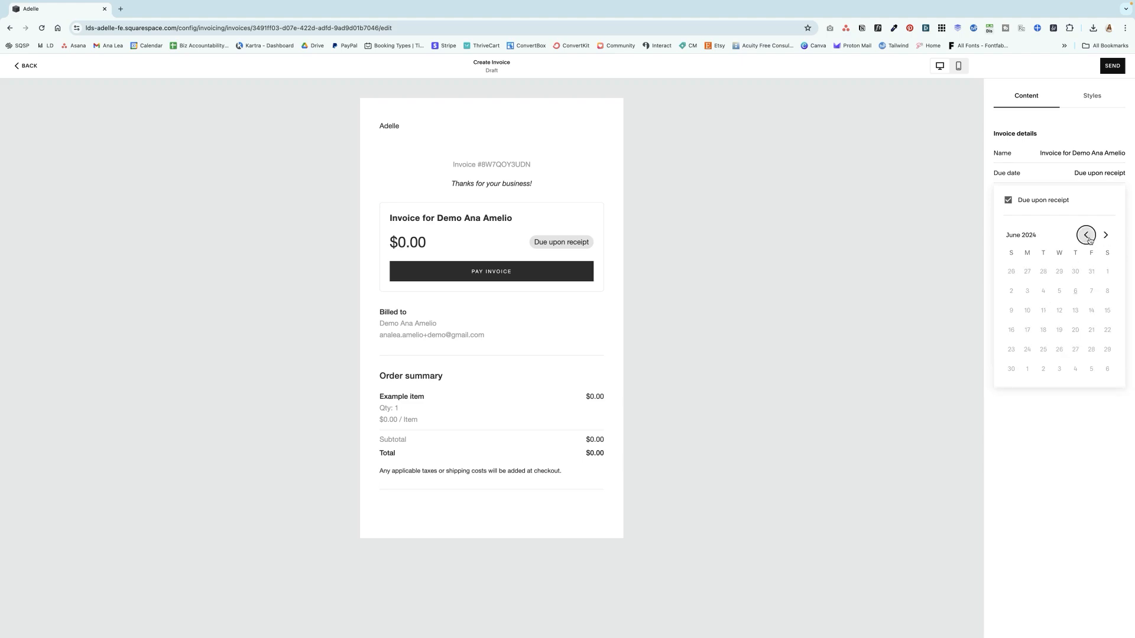
- Turn off Due upon receipt and set the invoice's due date to July 10, 2024
left_click(1008, 200)
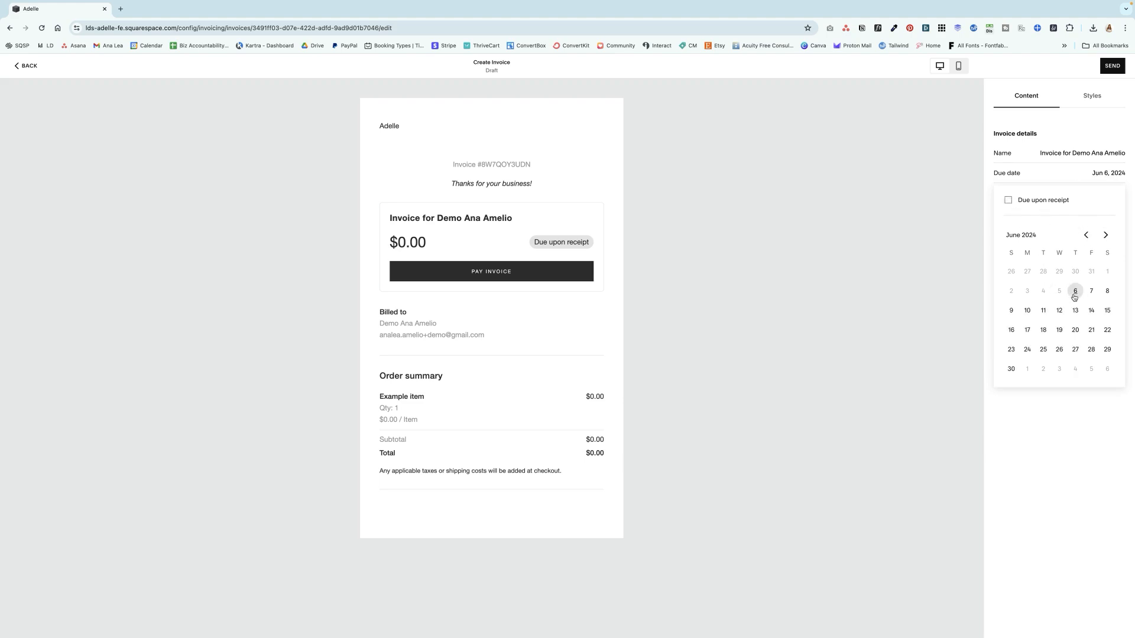
left_click(1105, 235)
left_click(1059, 292)
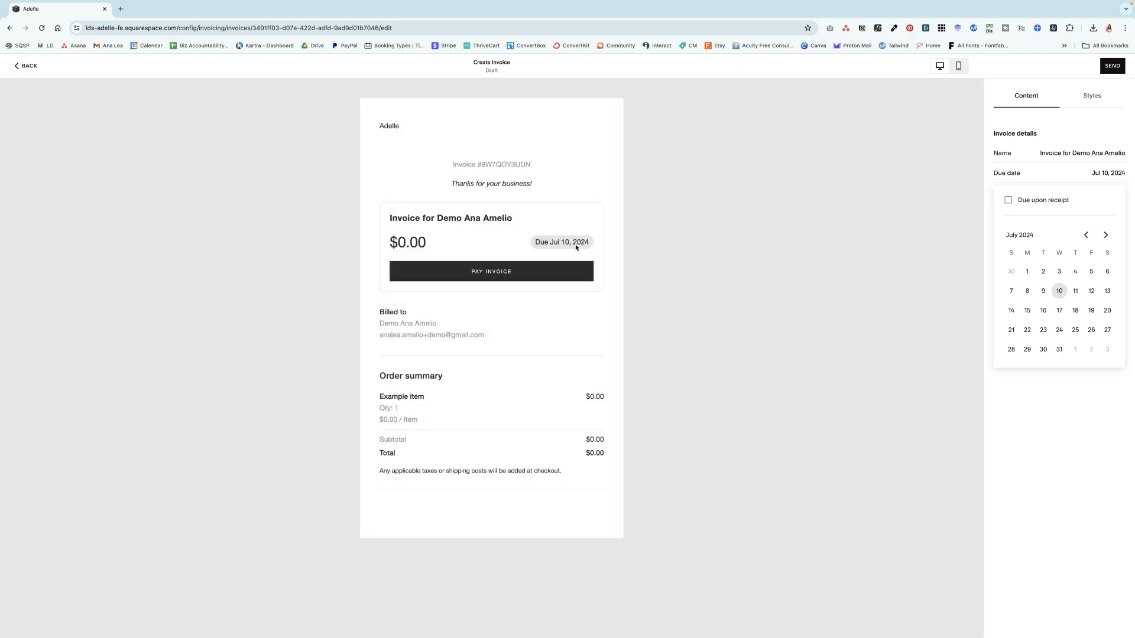
left_click(979, 232)
- View the invoice's memo message and return to the invoice details
left_click_drag(449, 187, 540, 188)
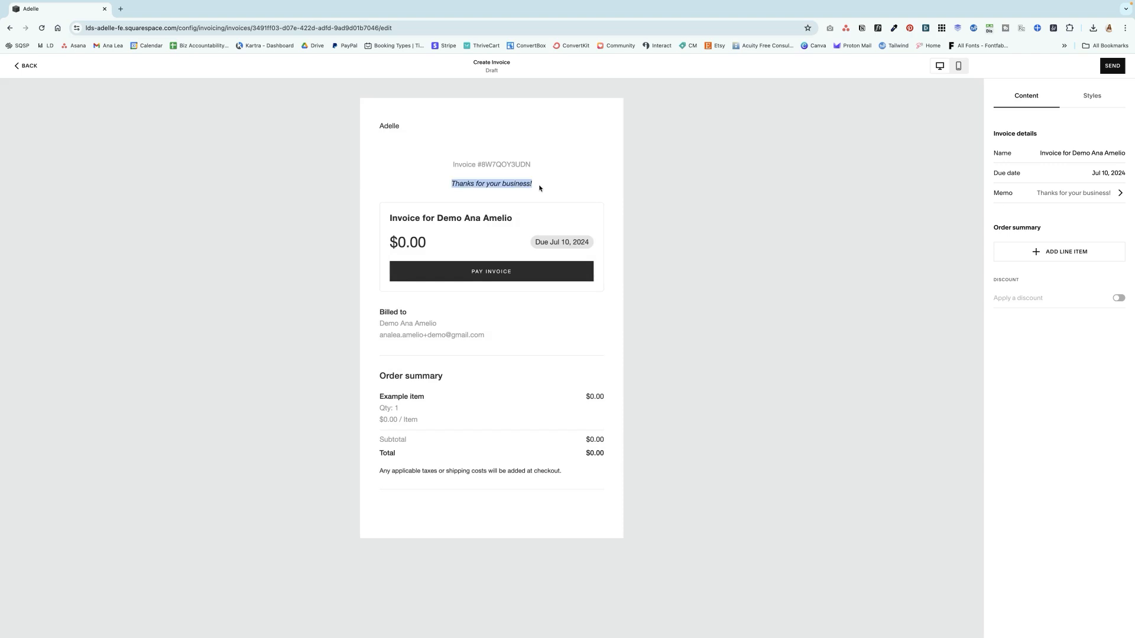
left_click(1074, 194)
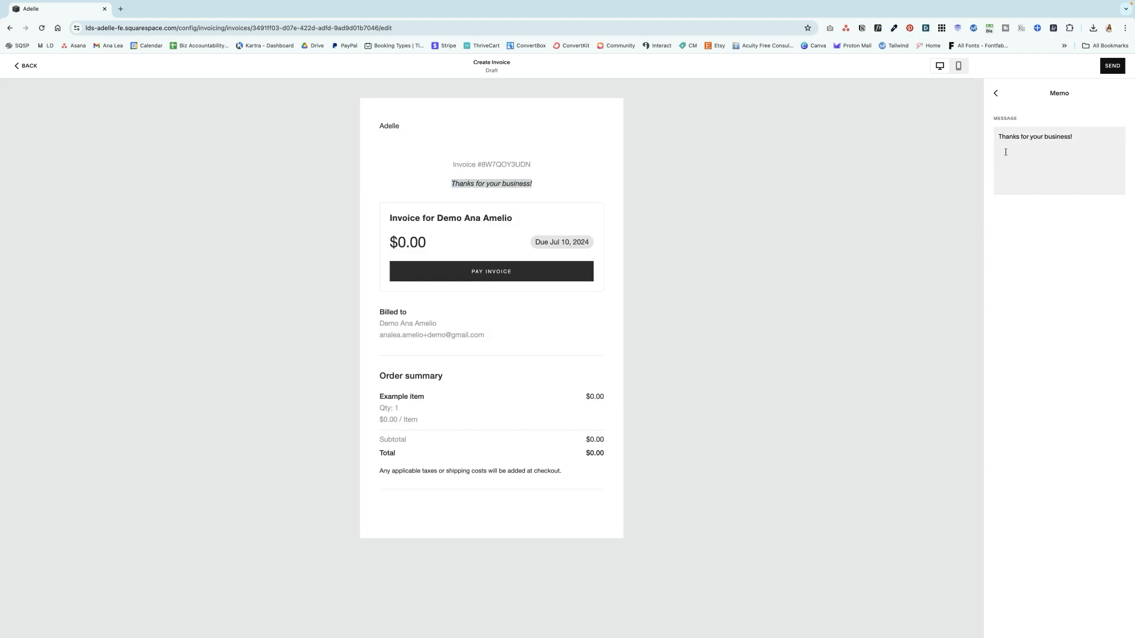
left_click(995, 93)
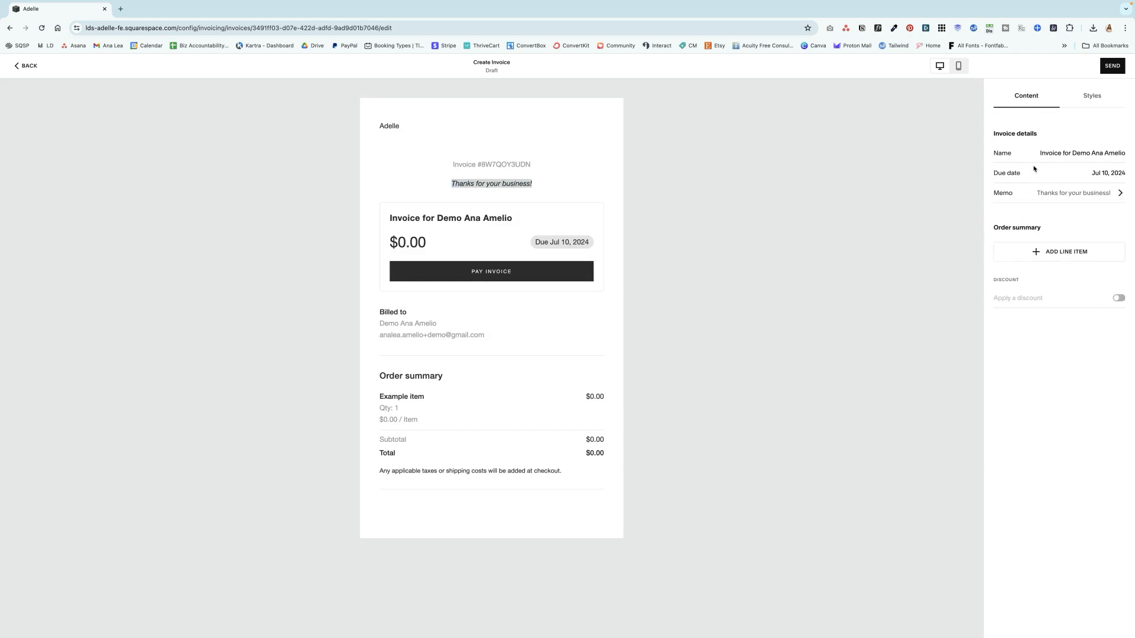
- Add a line item named Web Design to the invoice, with item type Service and a price per unit of $2,000
left_click(1021, 254)
left_click(1039, 253)
left_click(571, 319)
type("Web Design")
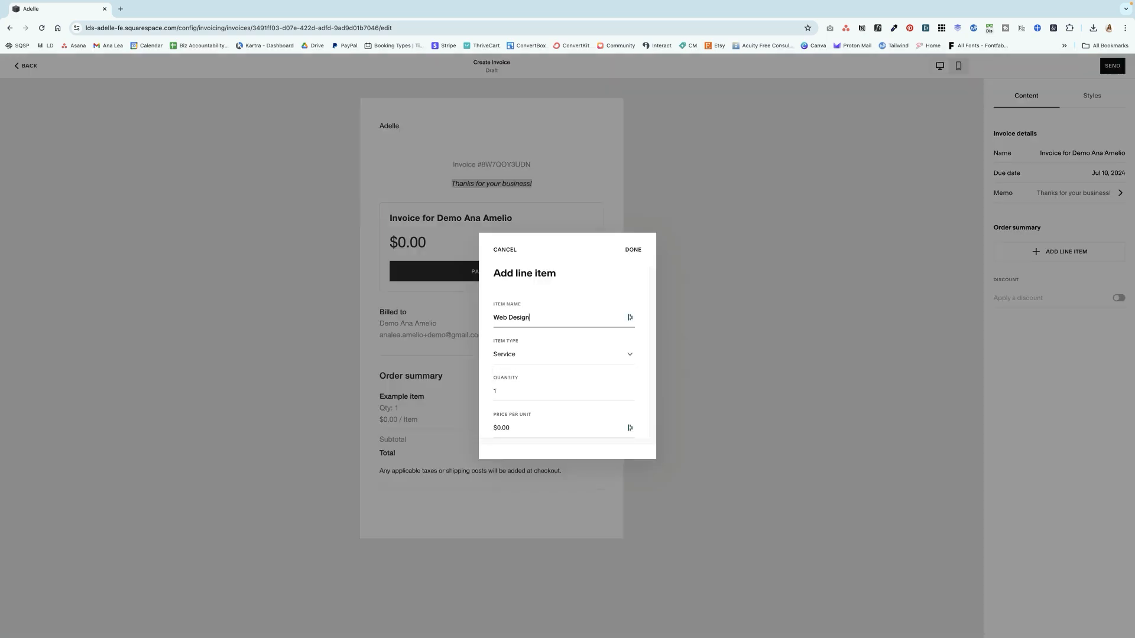
left_click(574, 358)
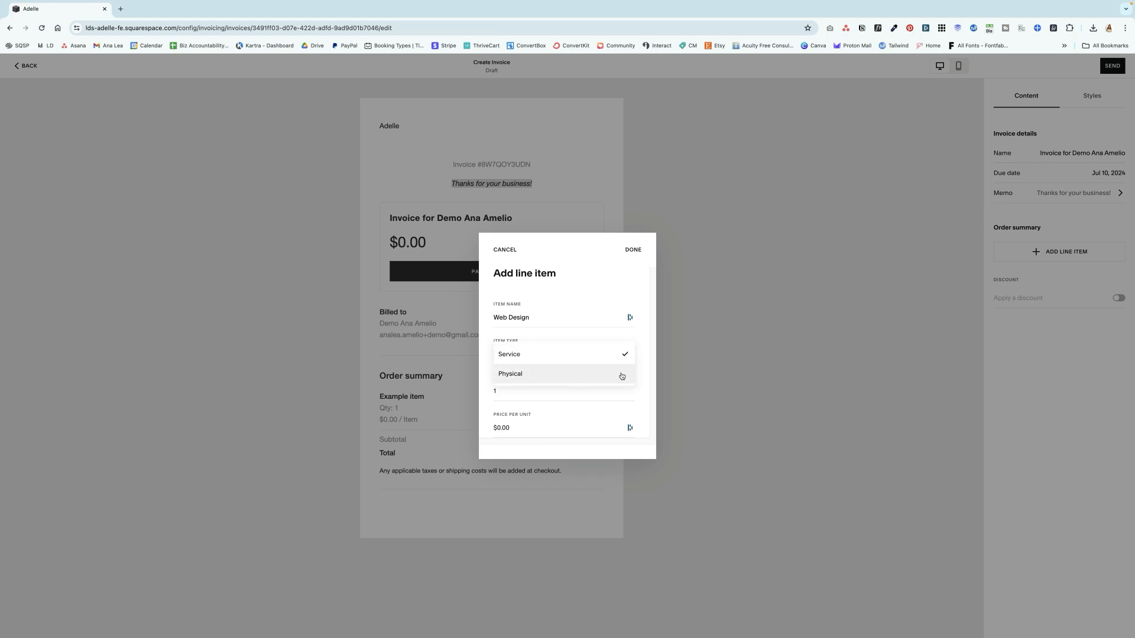
left_click(647, 373)
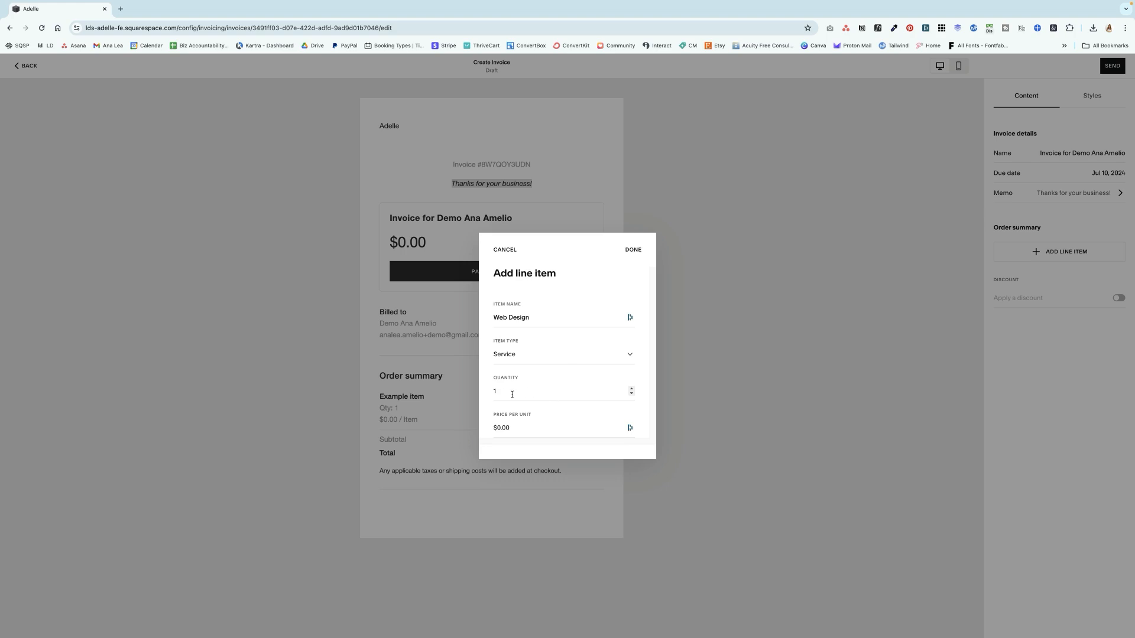
left_click(519, 430)
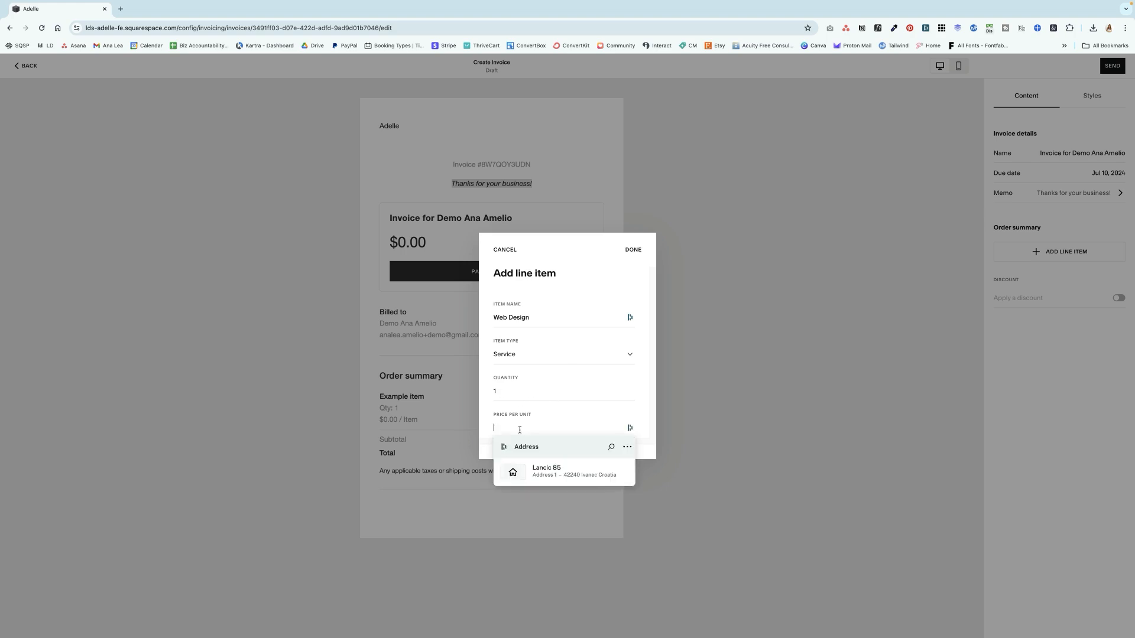
type("2000")
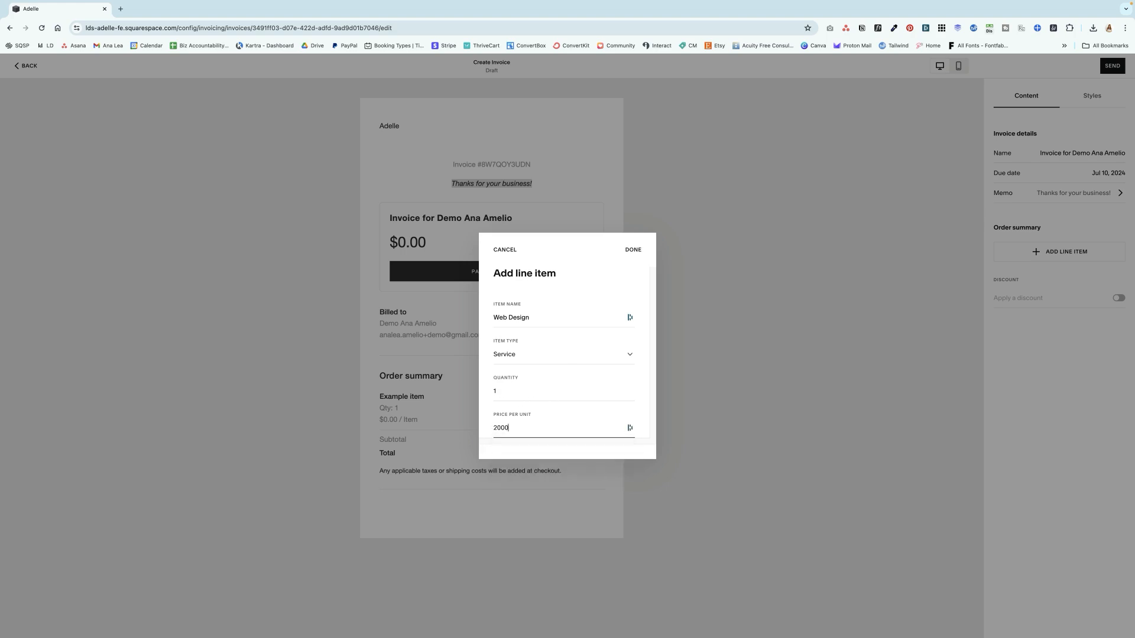
left_click(632, 250)
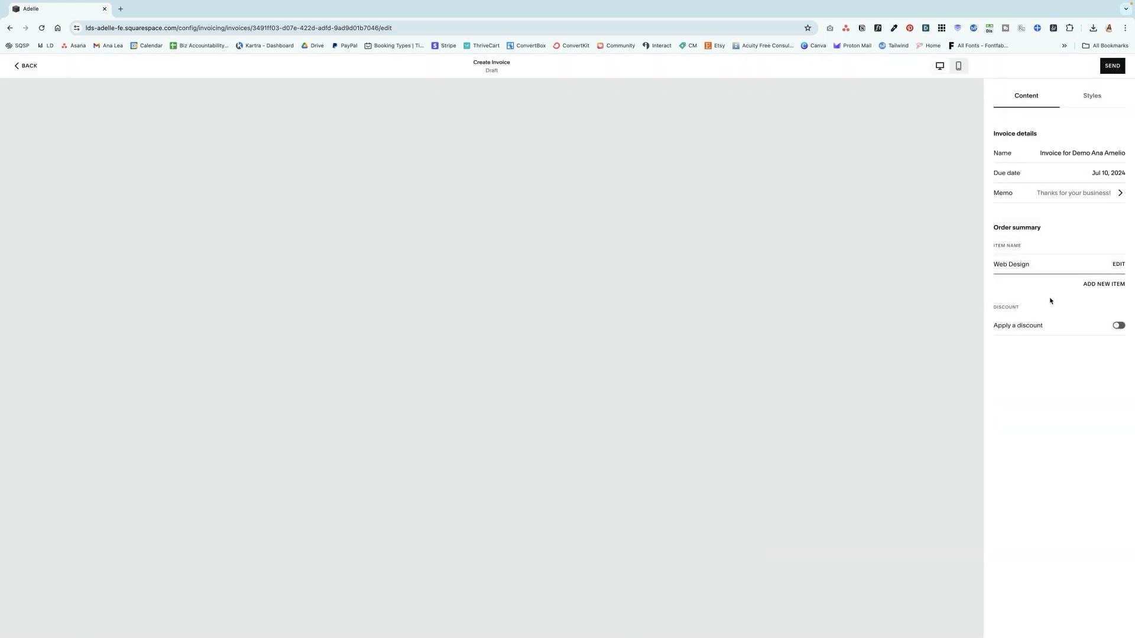
- Add a second line item named Brand Design with a price per unit of $1,000
left_click(1090, 285)
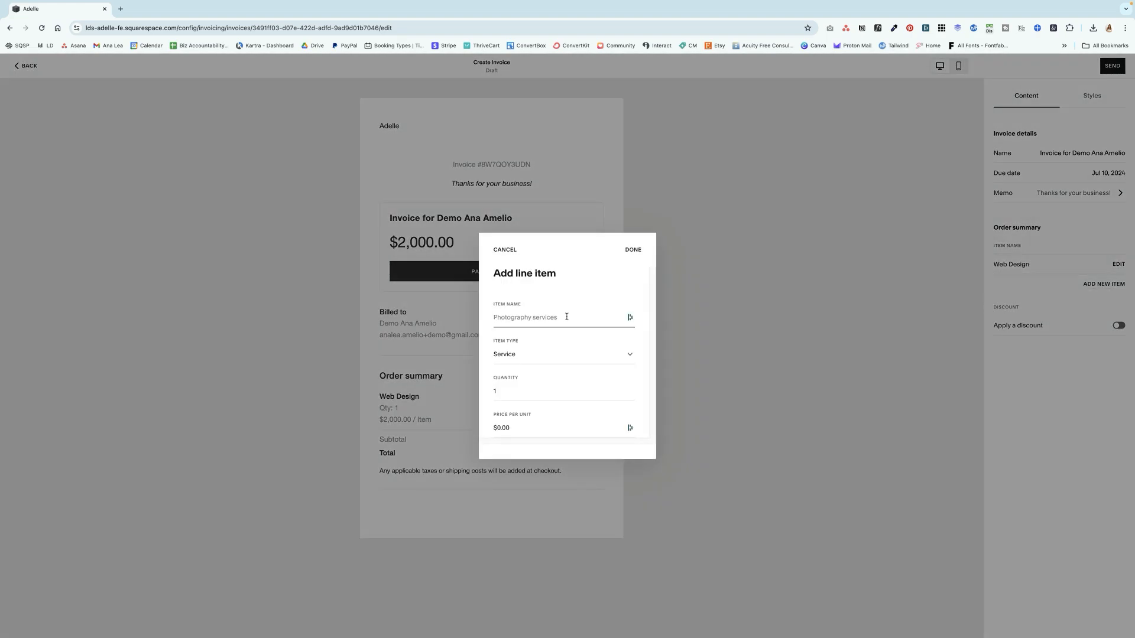
left_click(555, 315)
type("Brand Design")
left_click(525, 423)
type("1000")
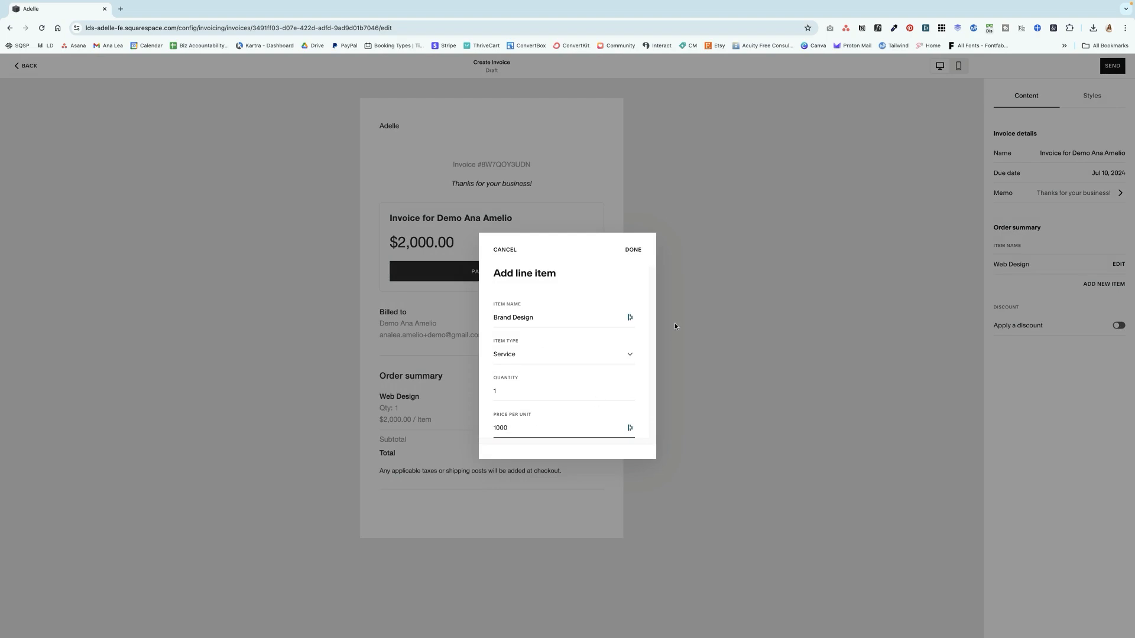
left_click(633, 250)
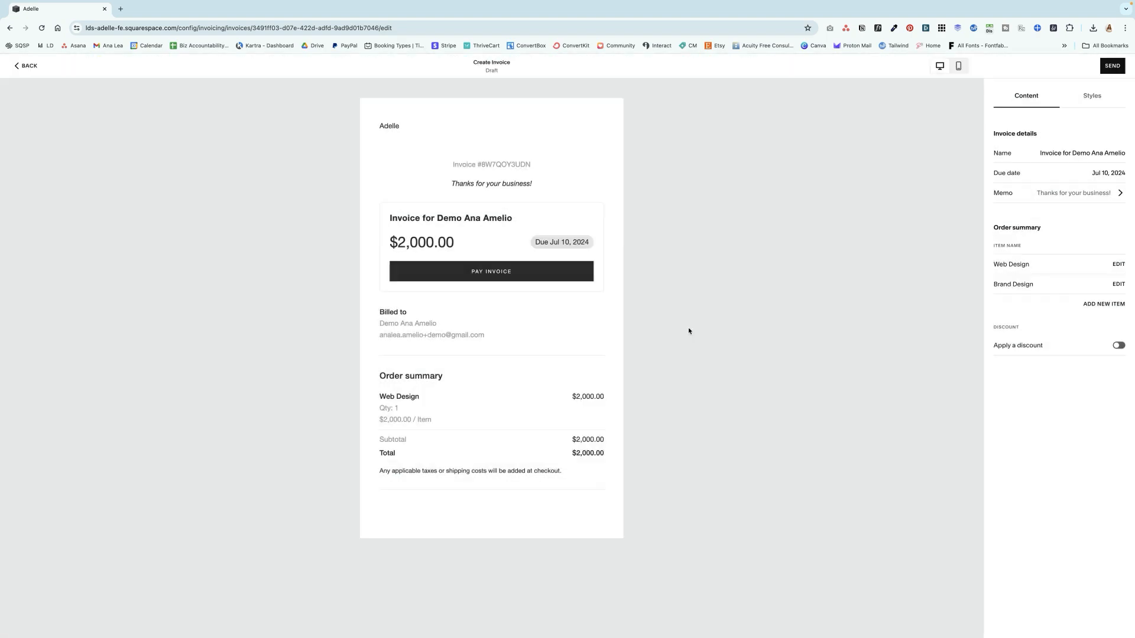
- Apply a fixed dollar discount of $300 to the invoice
left_click(1035, 346)
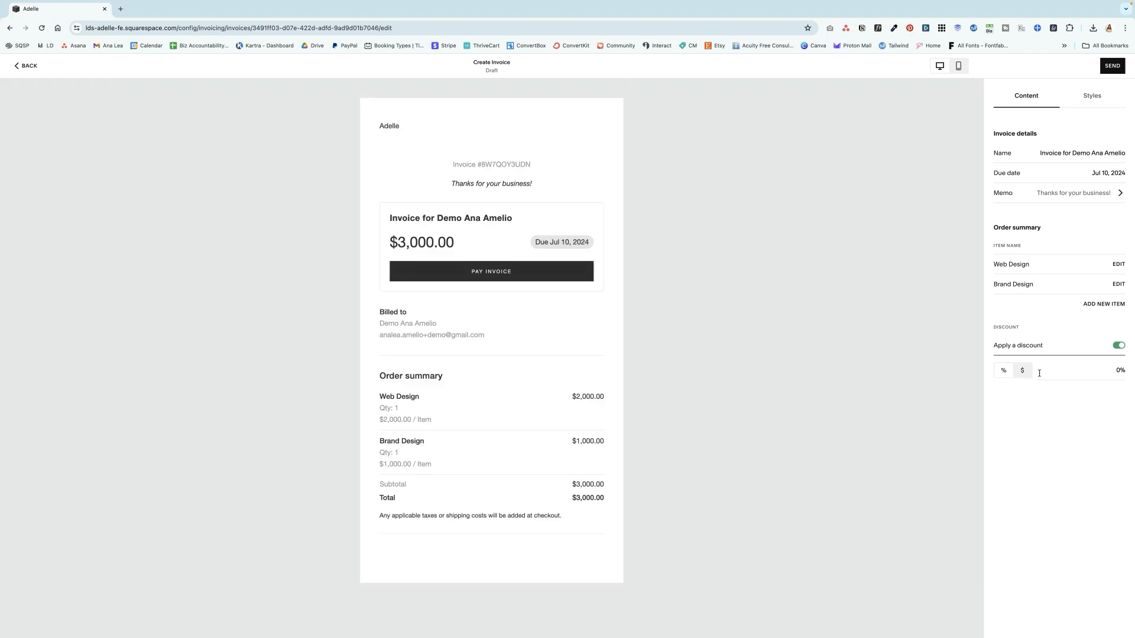
left_click(1022, 372)
left_click(1009, 376)
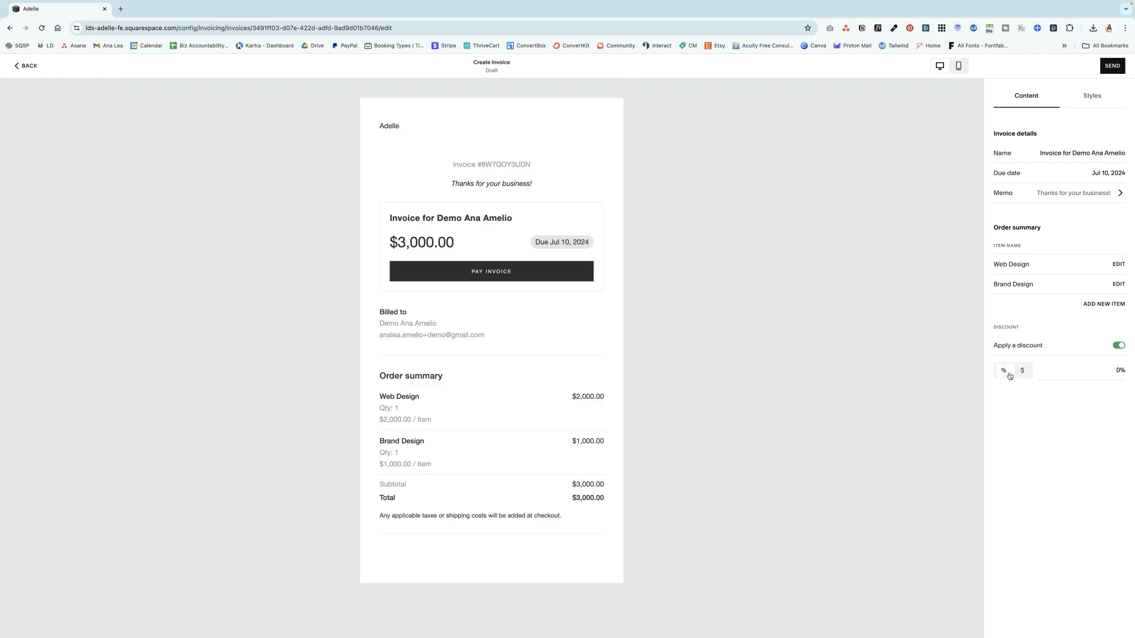
left_click(1076, 373)
left_click(1024, 371)
left_click(1082, 373)
type("300")
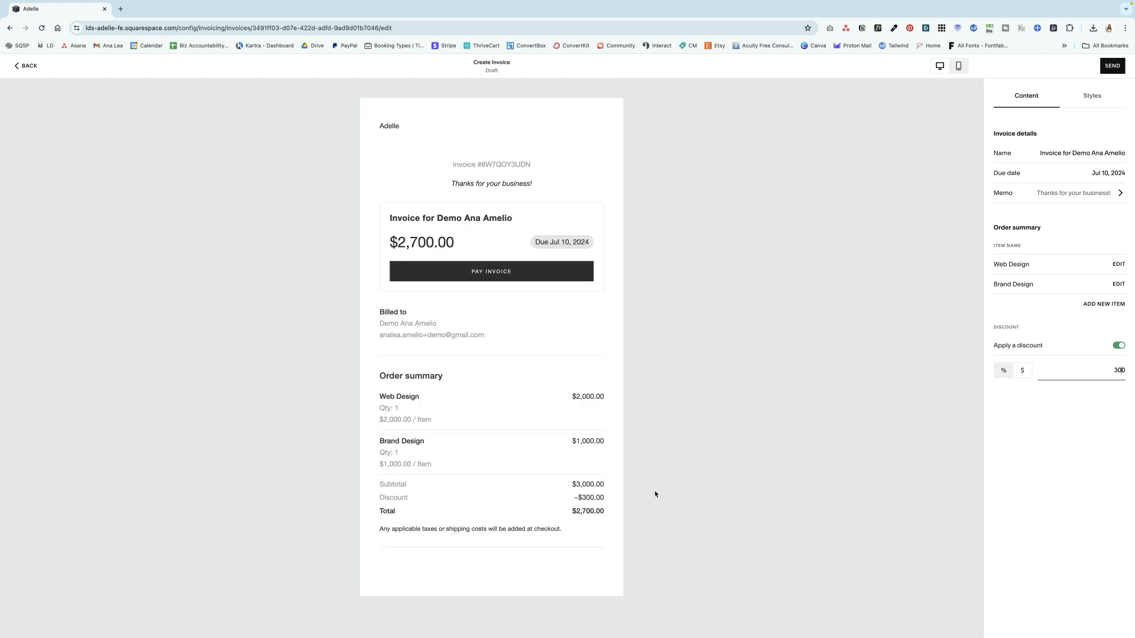
- Open the Global Email Styles from the invoice's style settings
left_click(1092, 97)
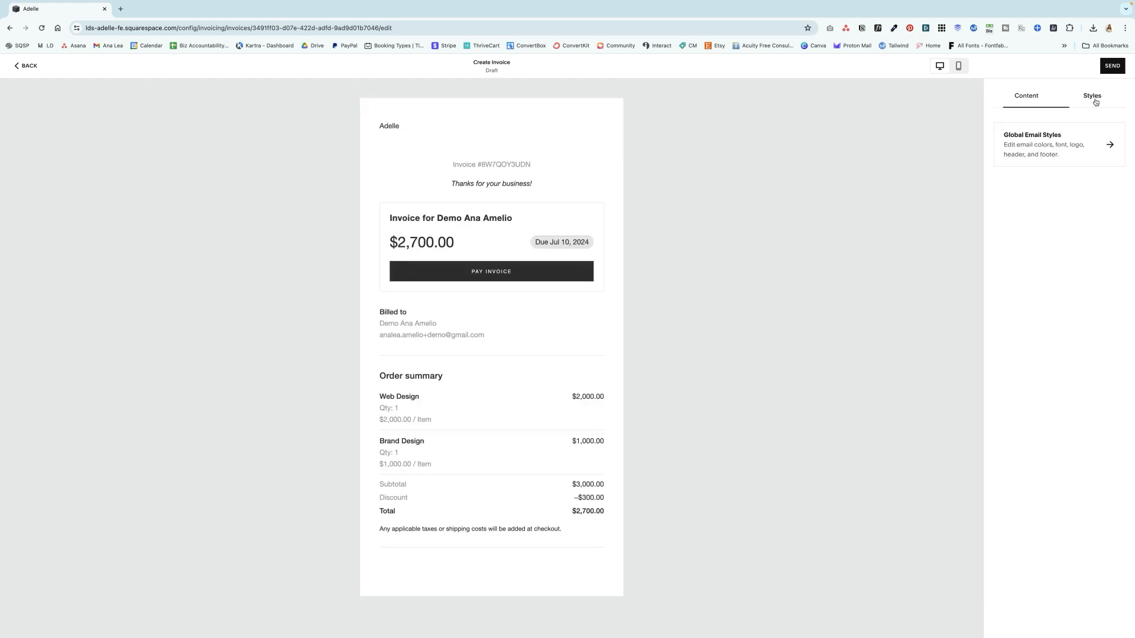
left_click(1074, 159)
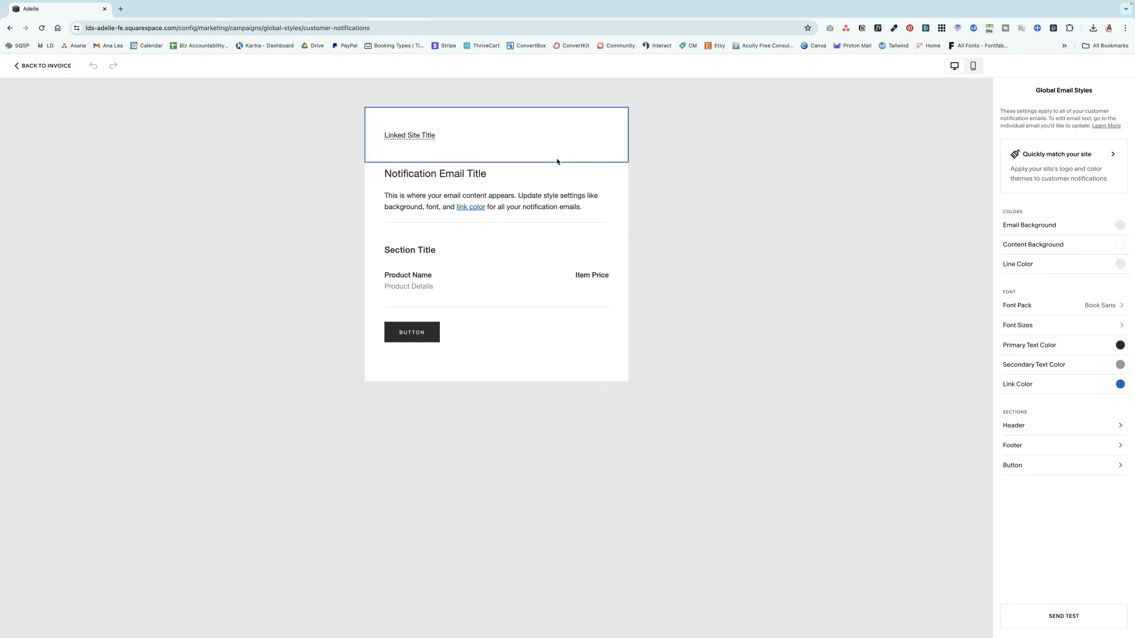
- Apply the site's Theme 2 colors to the customer notification emails
left_click(1080, 163)
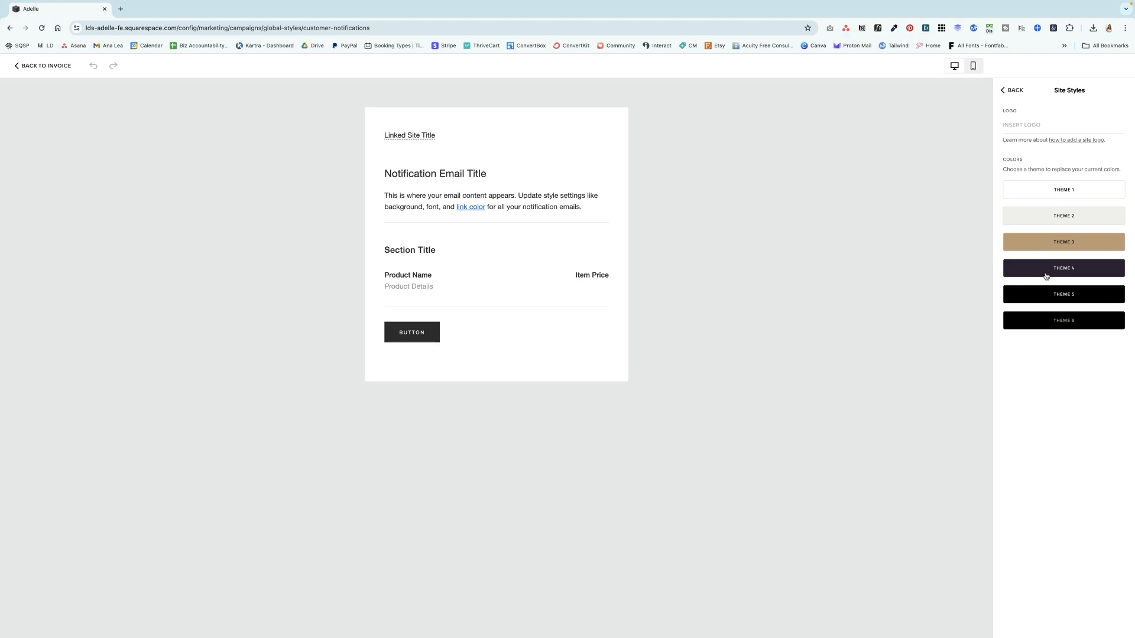
left_click(1024, 222)
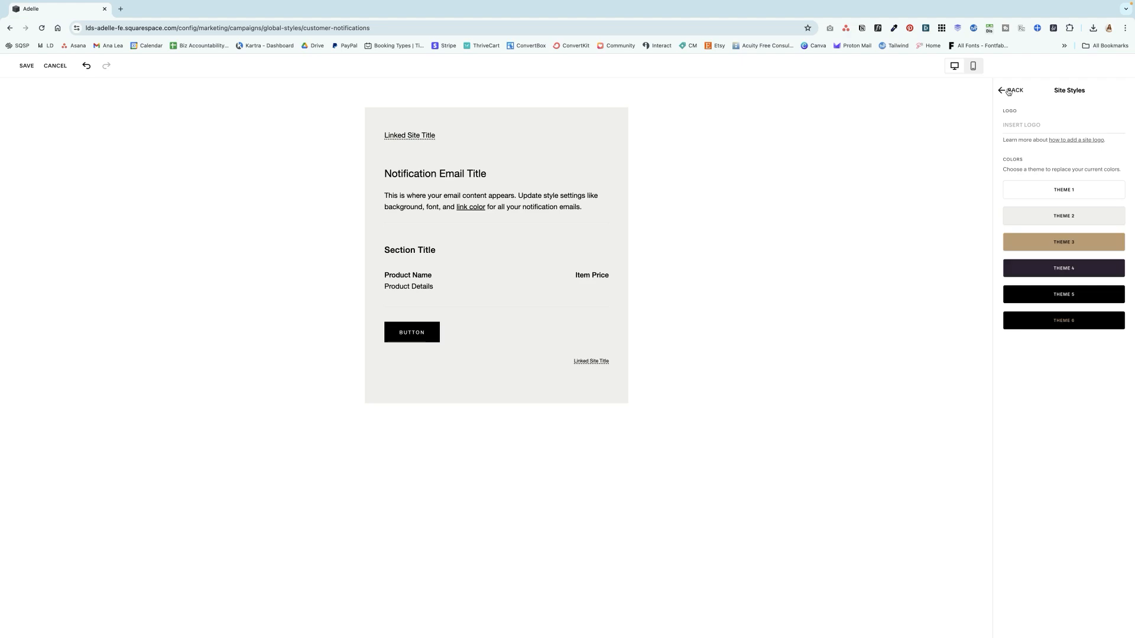
left_click(1012, 90)
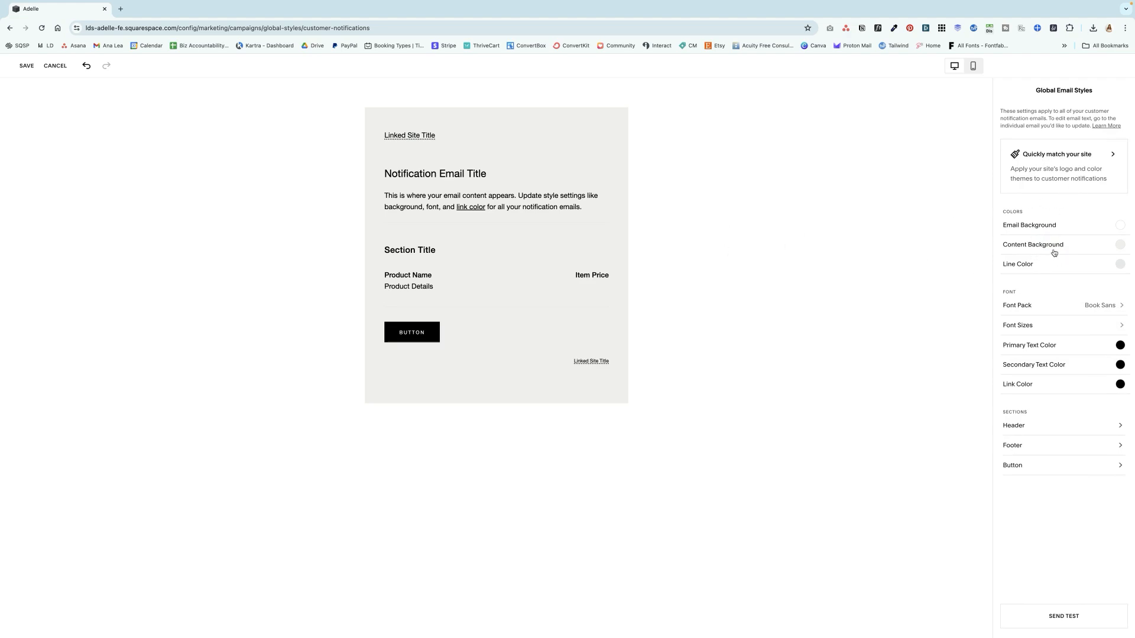
- Review the sans and serif font packs, save the global email styles and return to the invoice
left_click(1043, 308)
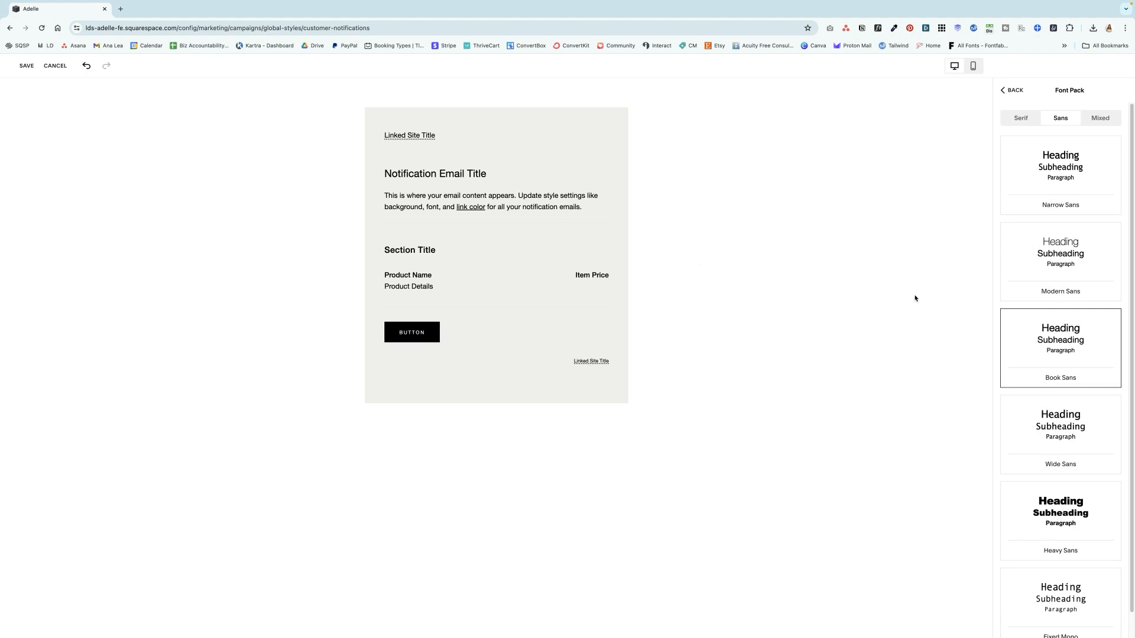
left_click(1020, 121)
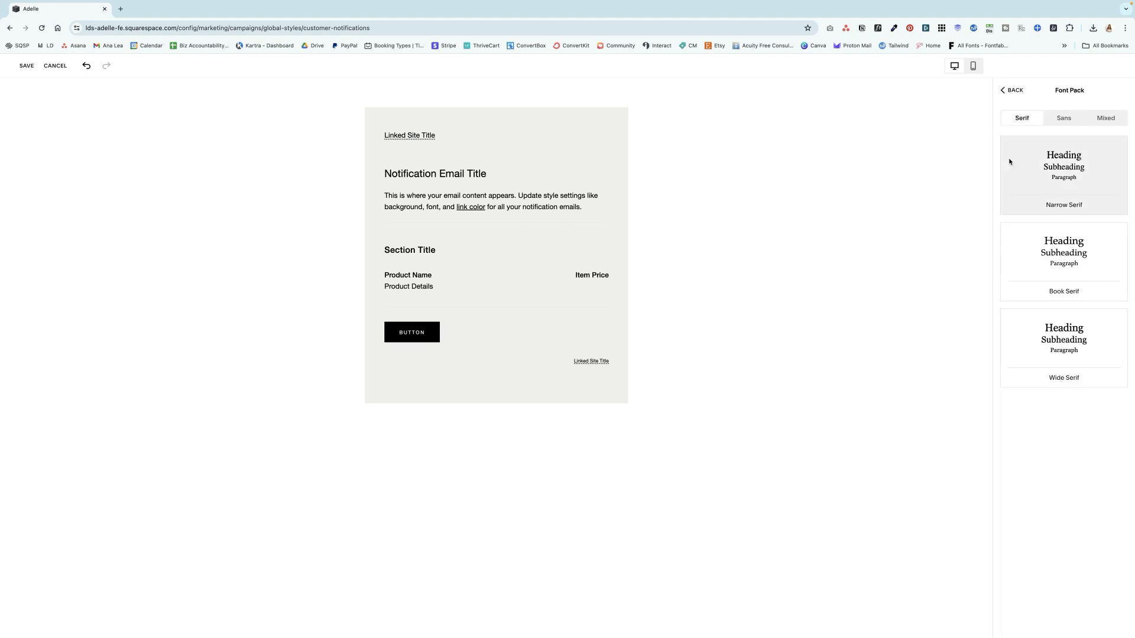
left_click(1012, 90)
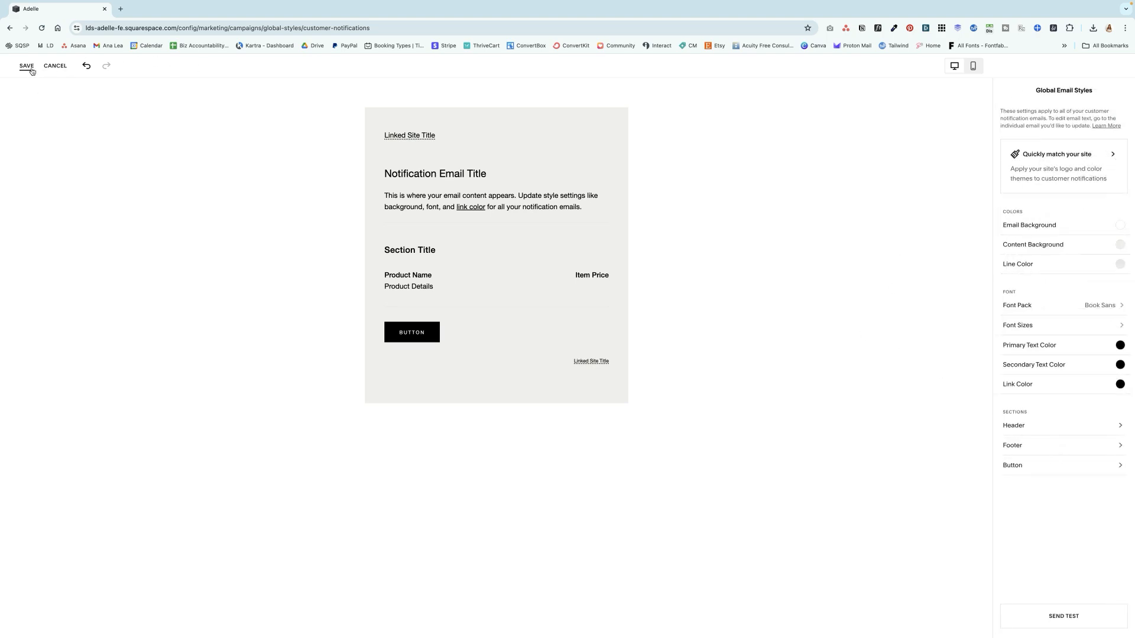
left_click(56, 66)
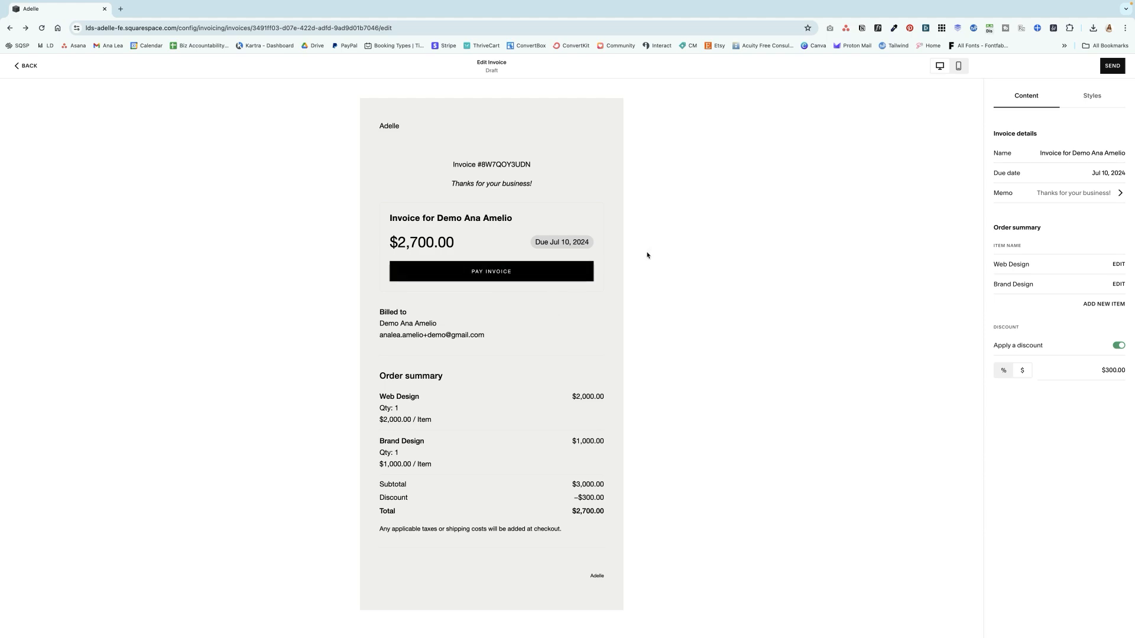
- Try to send the invoice to the client and open the payment processor connection settings
left_click(1111, 66)
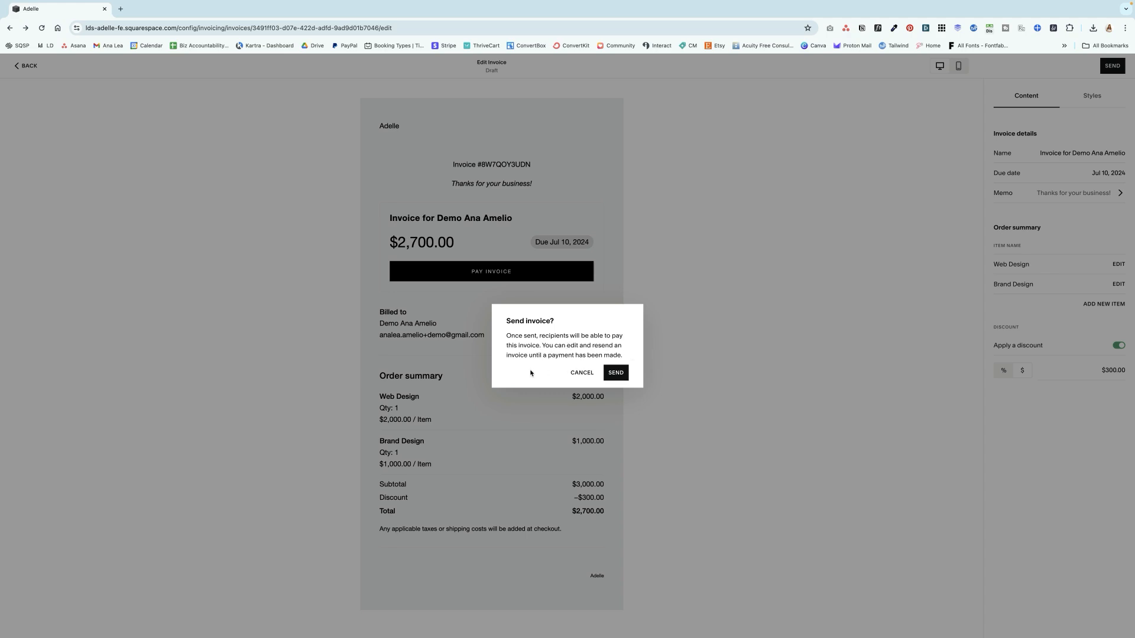
left_click(615, 373)
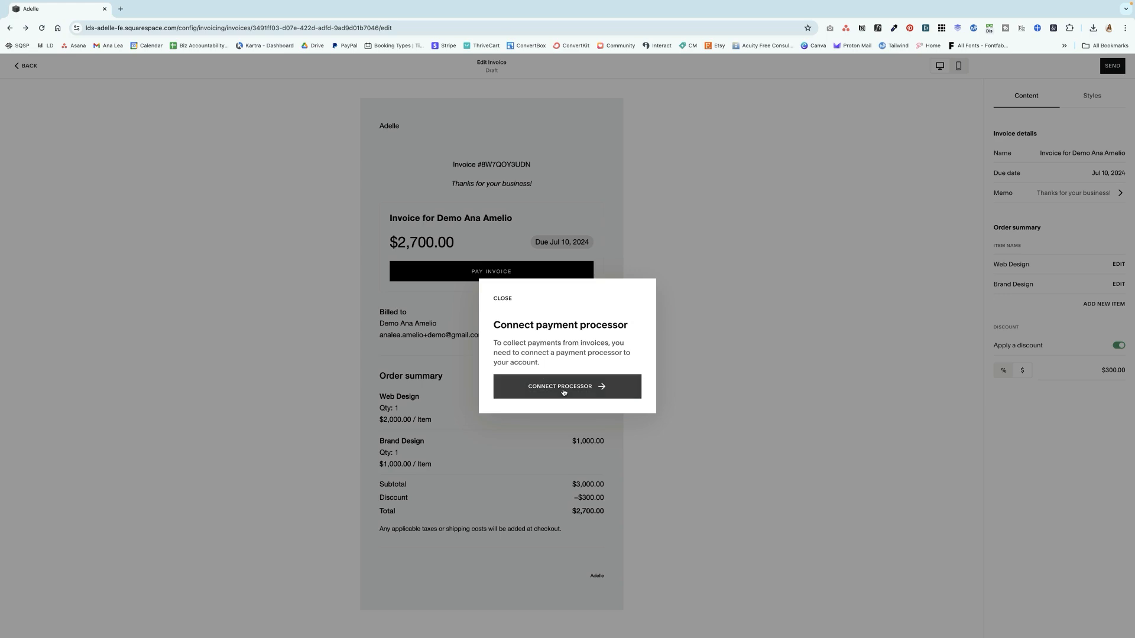
left_click(620, 387)
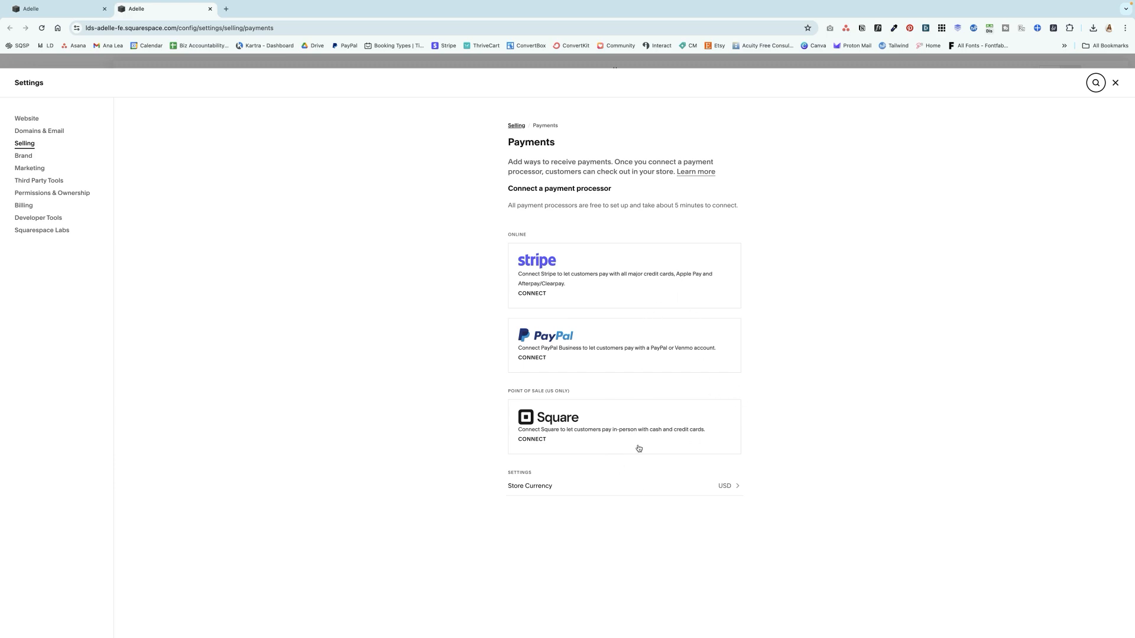
- Examine the available store currencies and return to the Payments settings
left_click(614, 491)
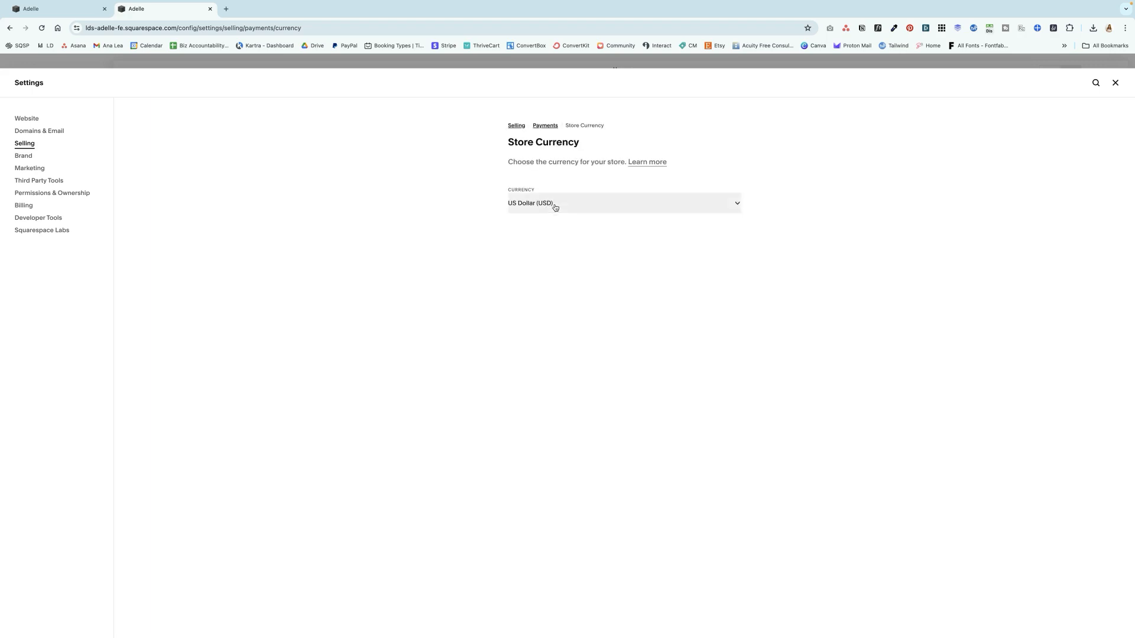
left_click(555, 204)
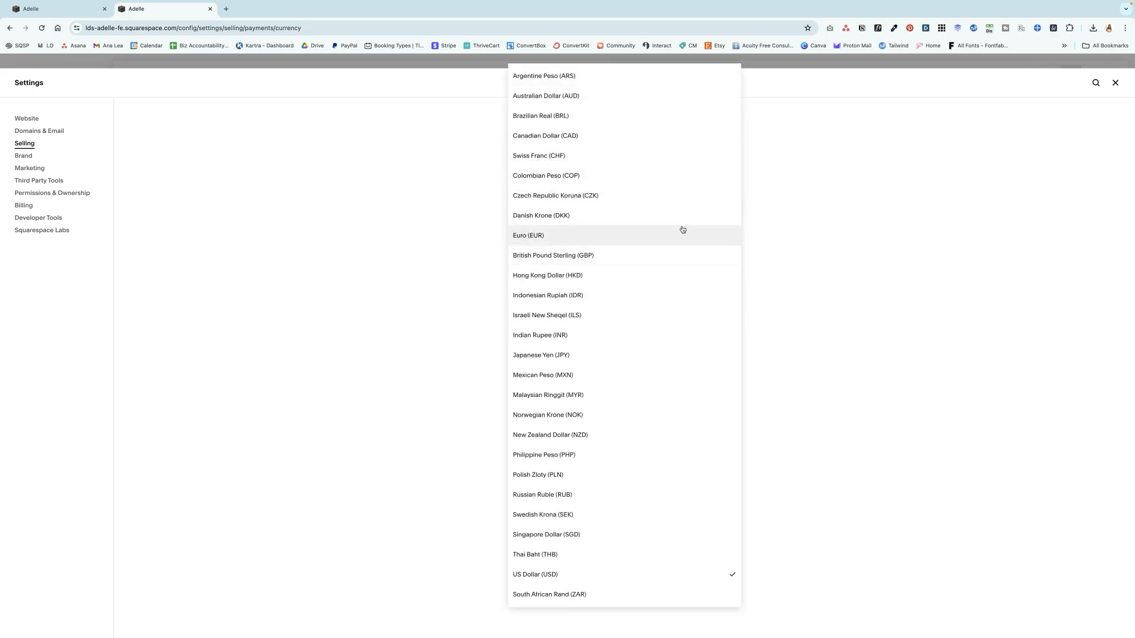
left_click(782, 322)
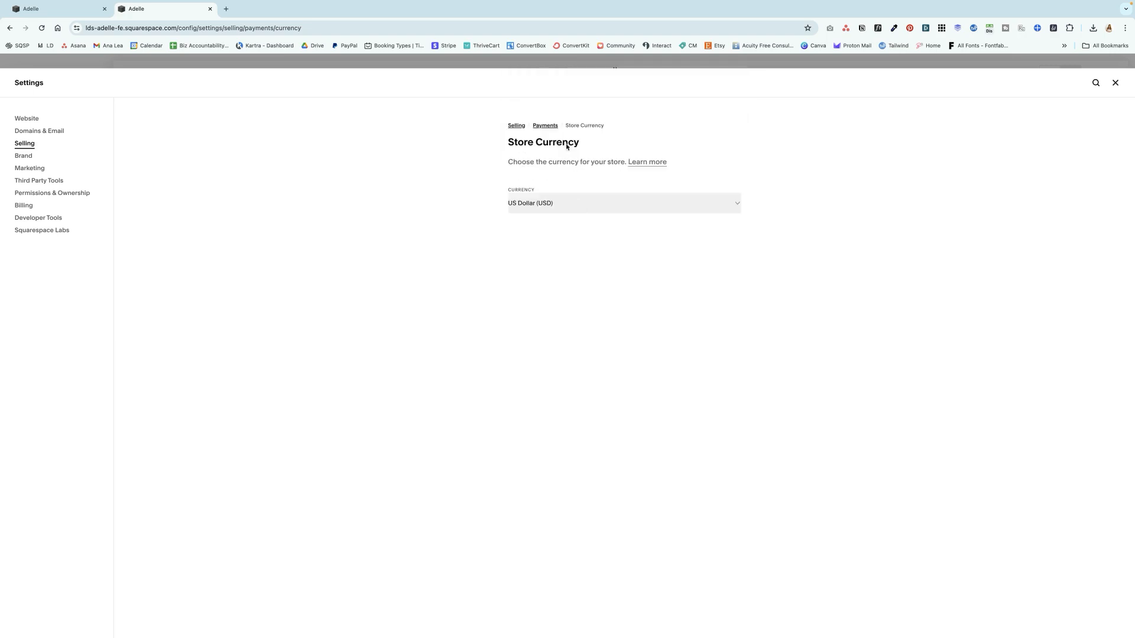
left_click(545, 124)
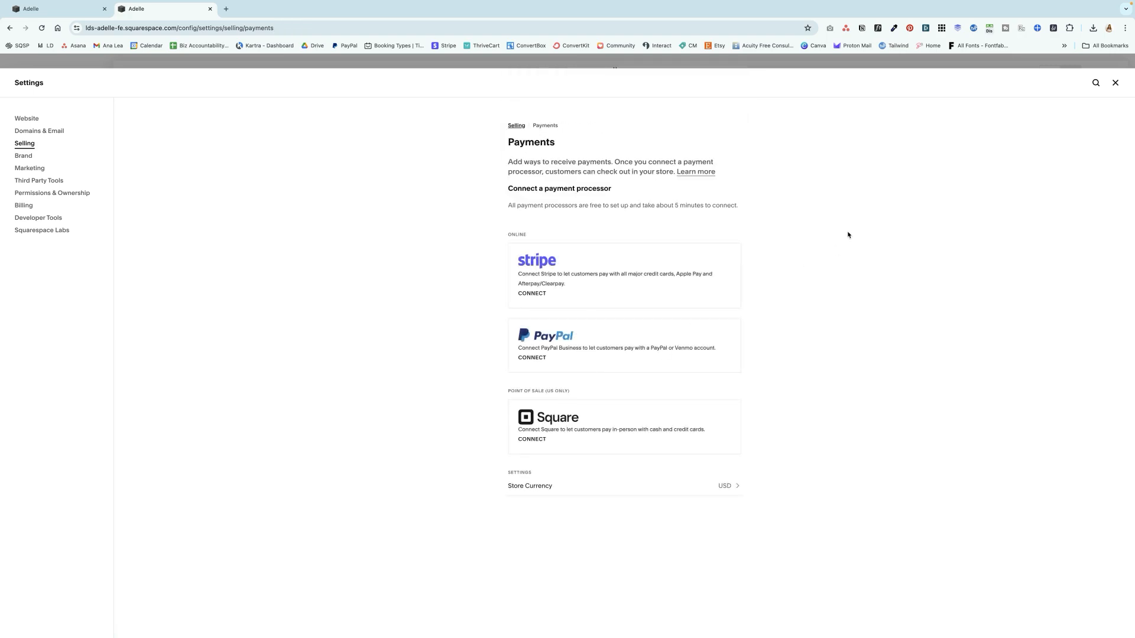